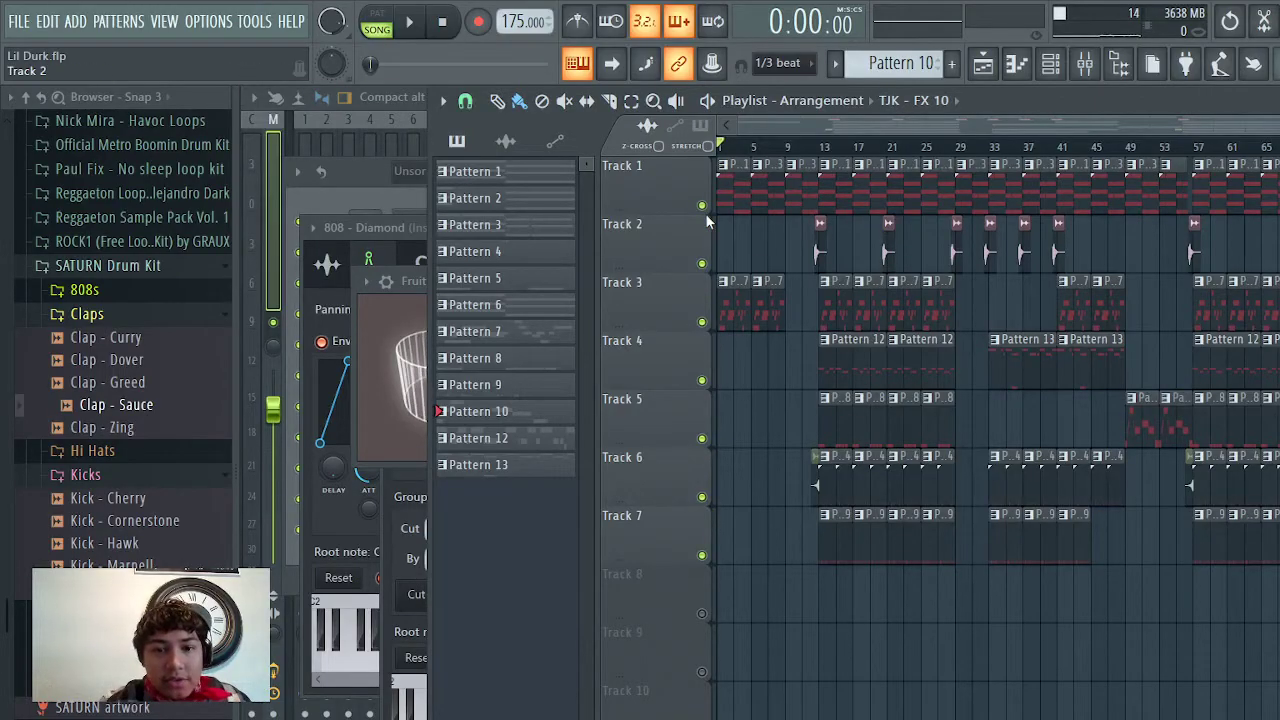
Step: Mute Track 2, start song playback, and loop the opening chords and guitar over bars 1–9
ctrl+scroll(705, 213, up, 8)
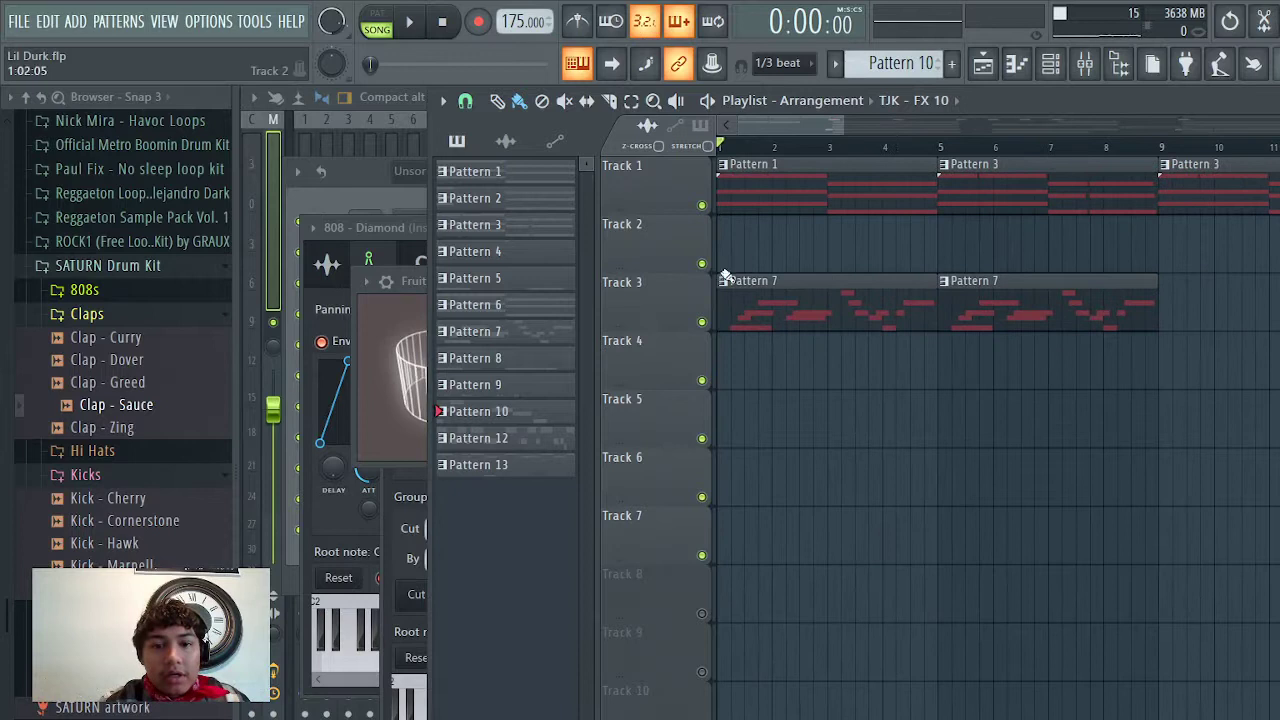
click(702, 263)
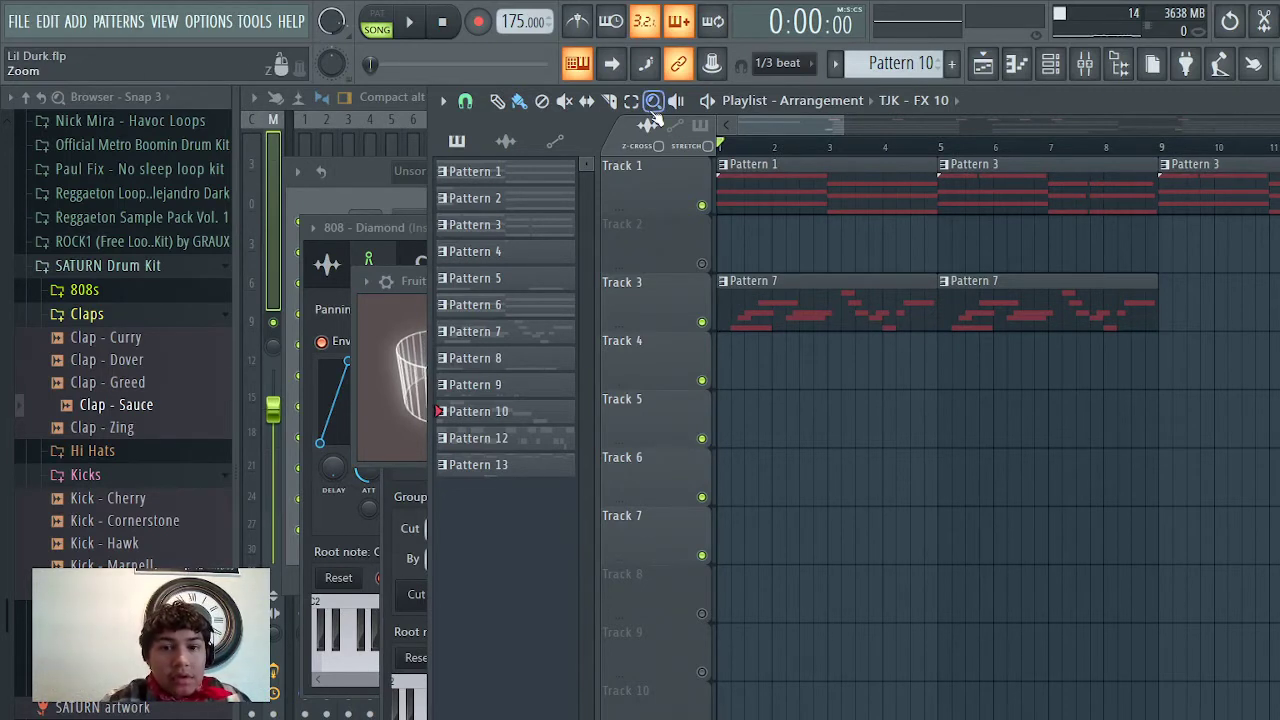
key(space)
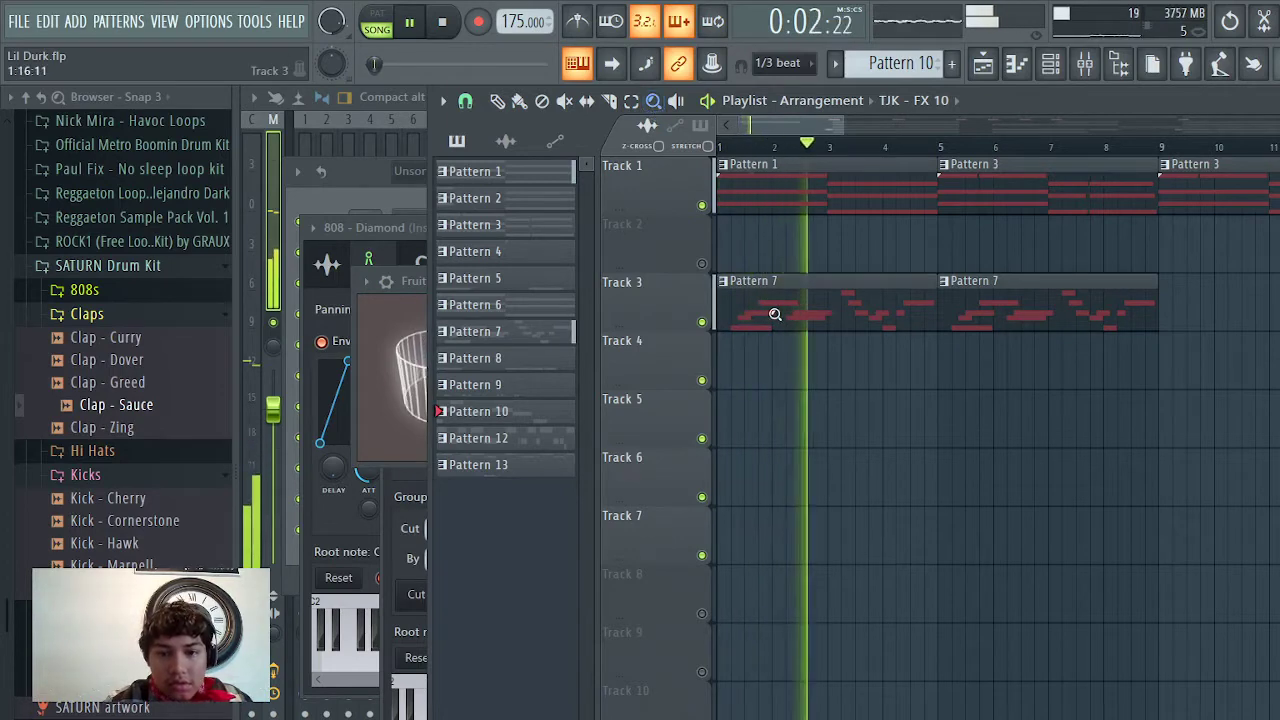
click(497, 101)
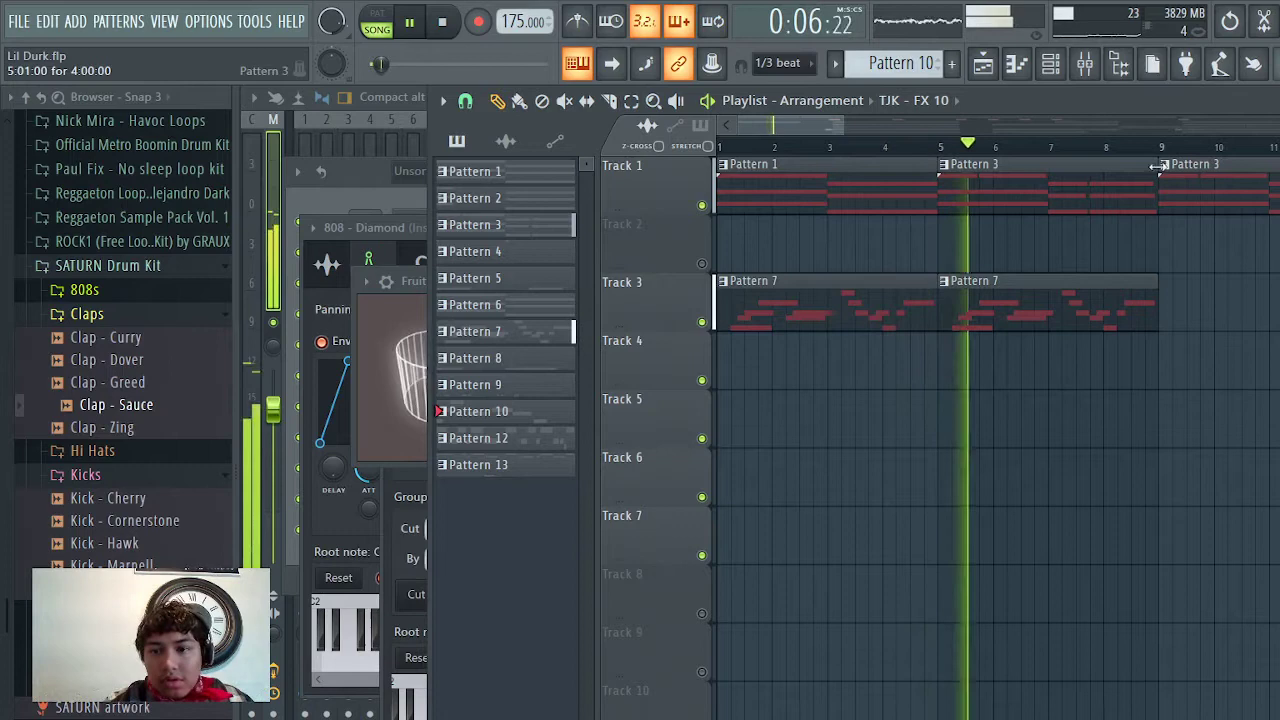
drag(1160, 146, 654, 162)
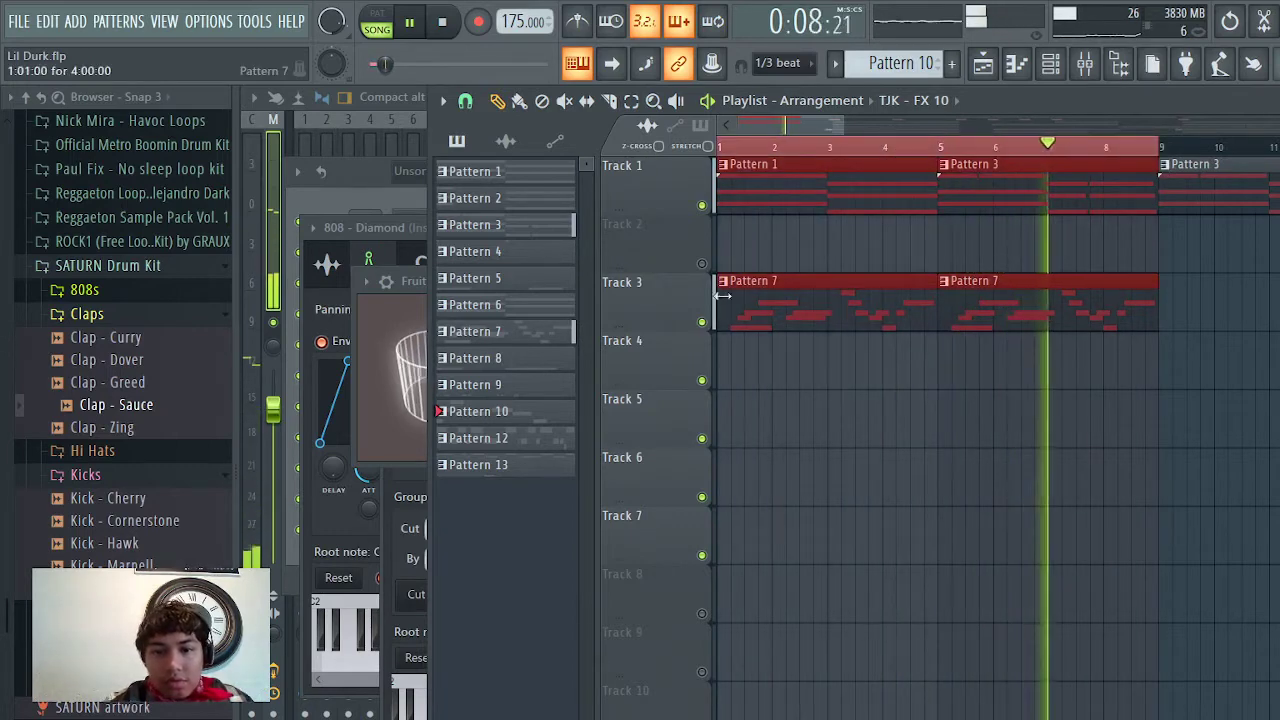
Step: View Pattern 7's notes, then Pattern 1's Keyscape chords, stop playback, and return to the playlist
double_click(752, 308)
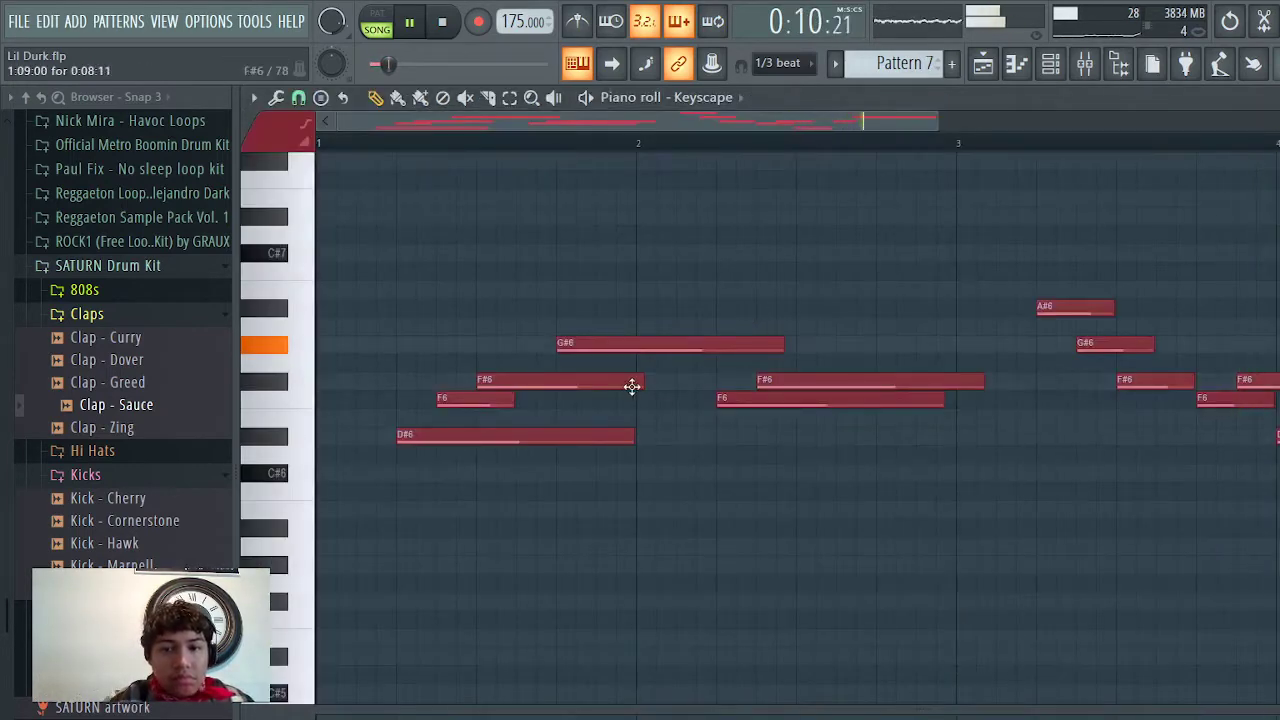
scroll(632, 387, down, 2)
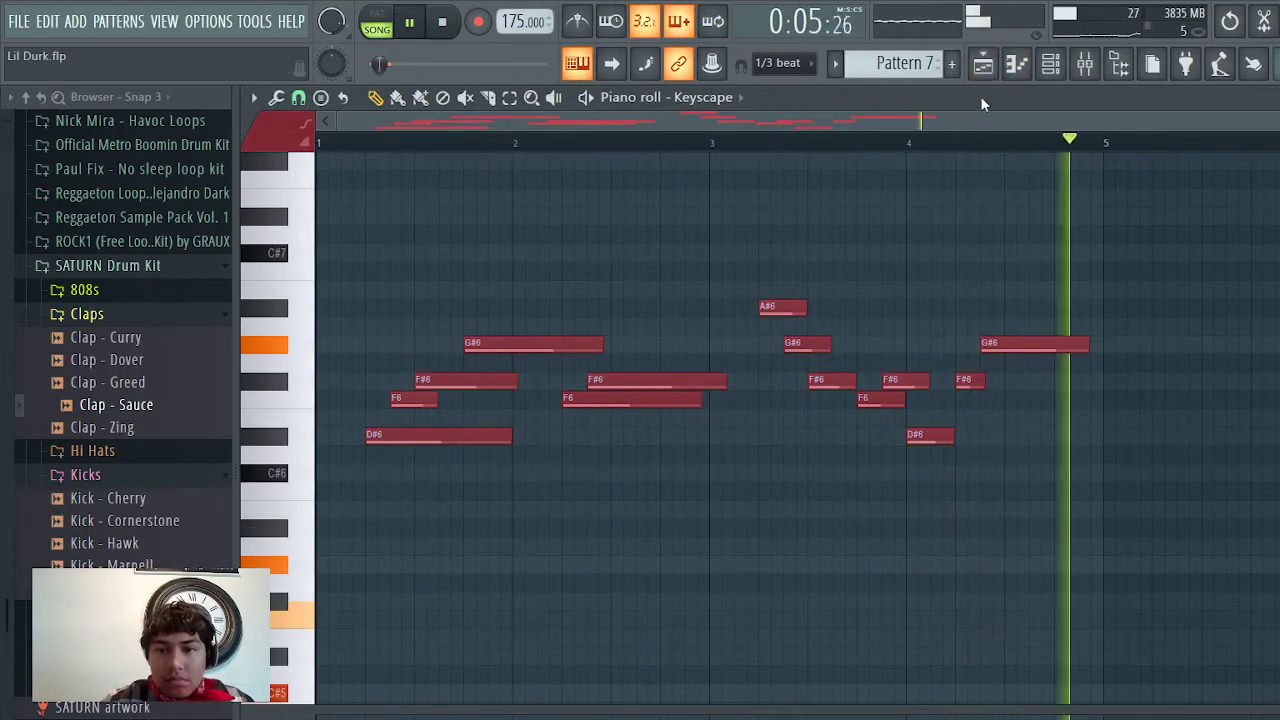
click(983, 63)
click(735, 163)
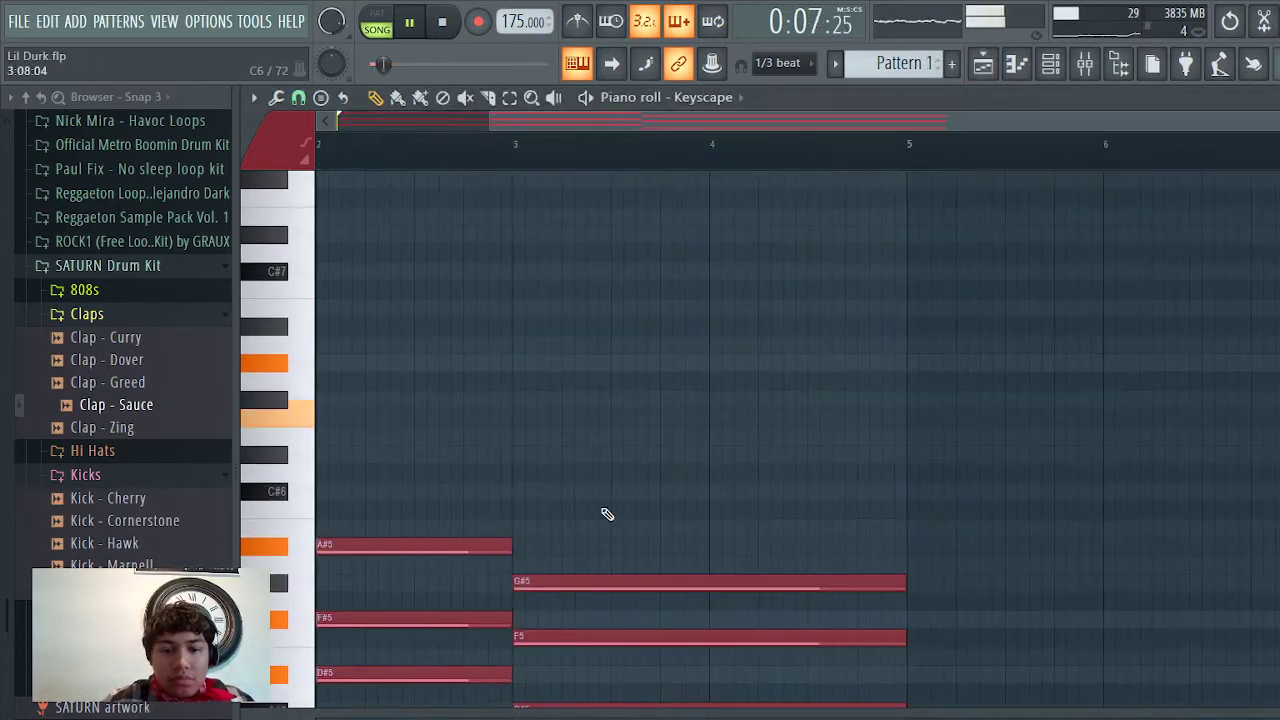
scroll(607, 514, down, 1)
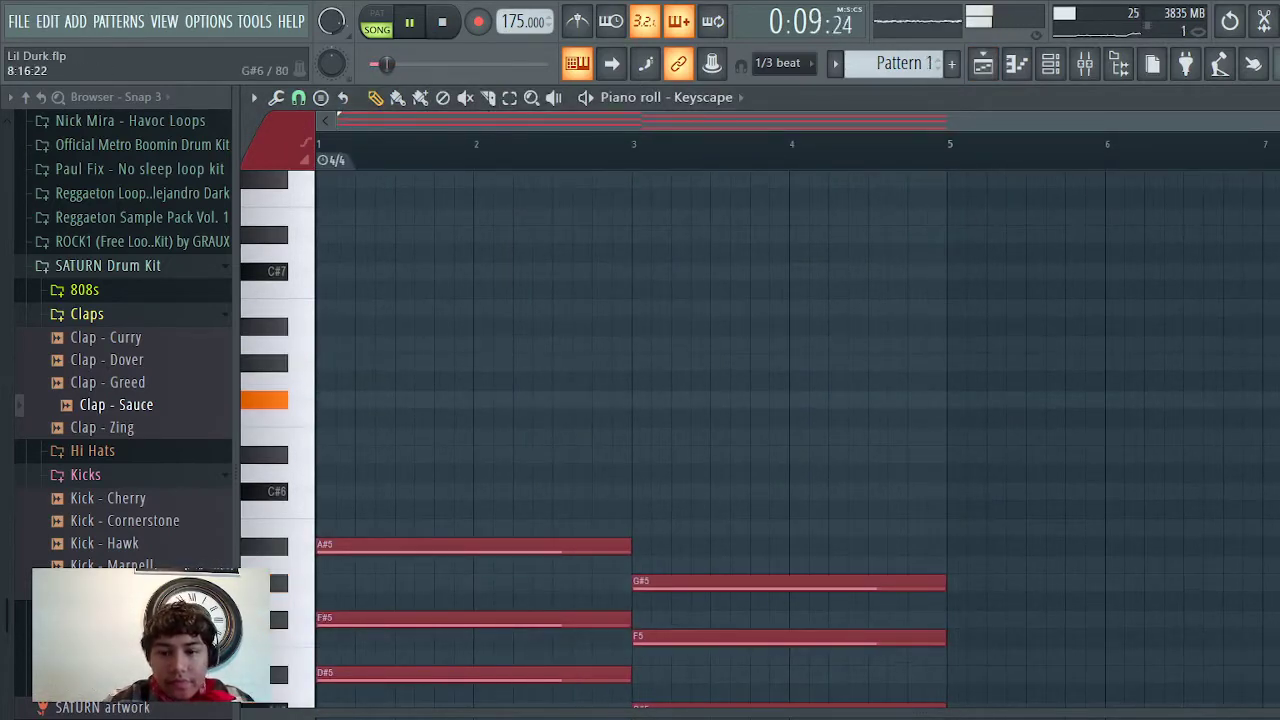
scroll(880, 400, down, 3)
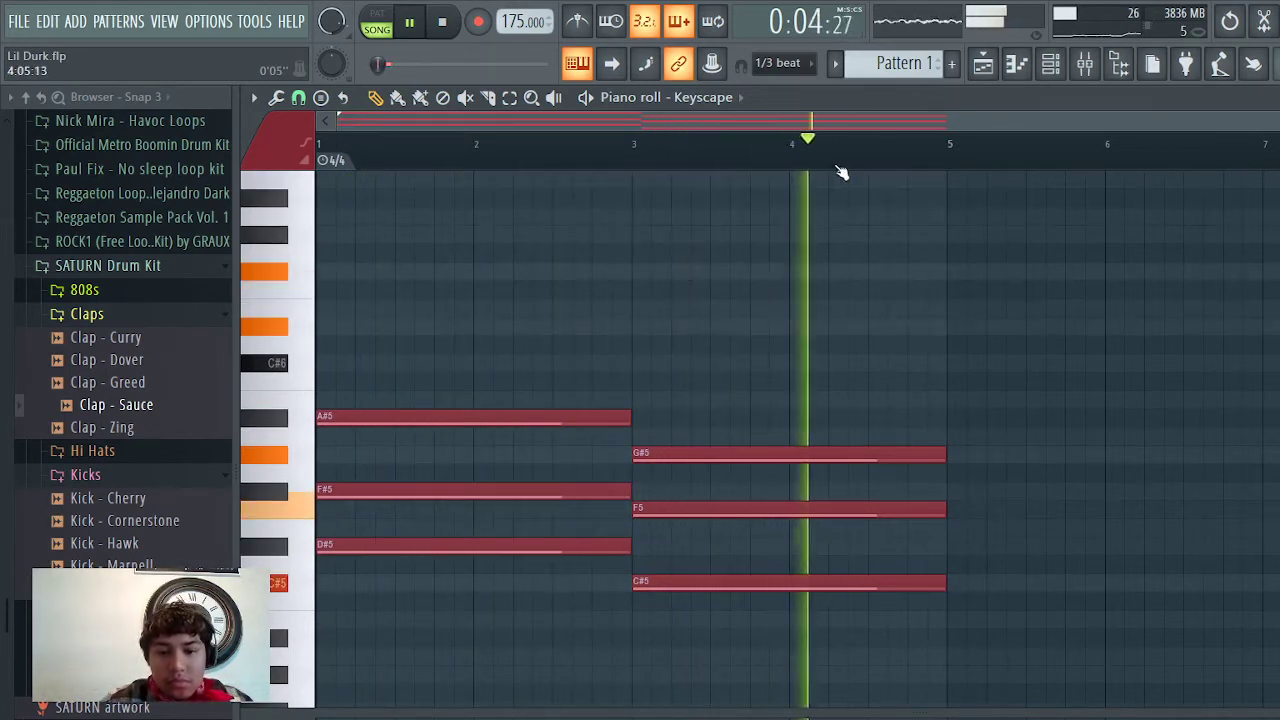
key(space)
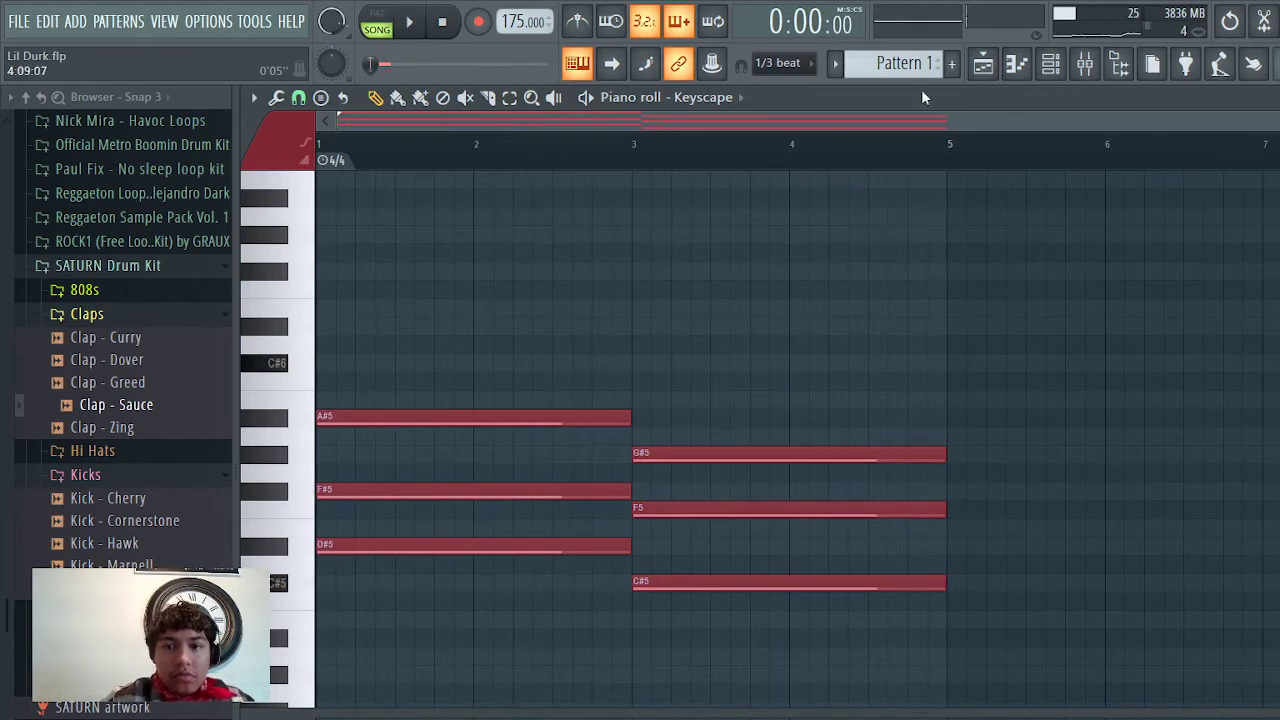
click(986, 64)
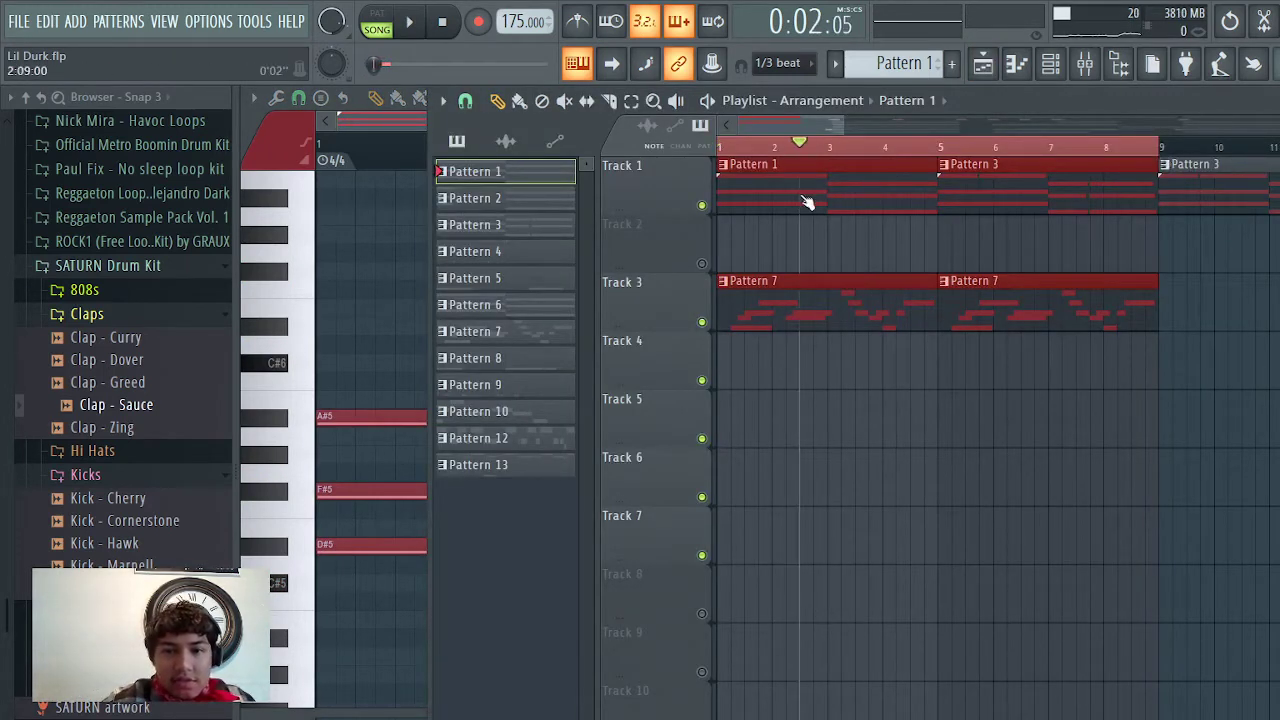
Step: Remove the bars 1–9 loop and play Pattern 3's Keyscape chords alone in pattern mode
drag(1158, 152, 720, 158)
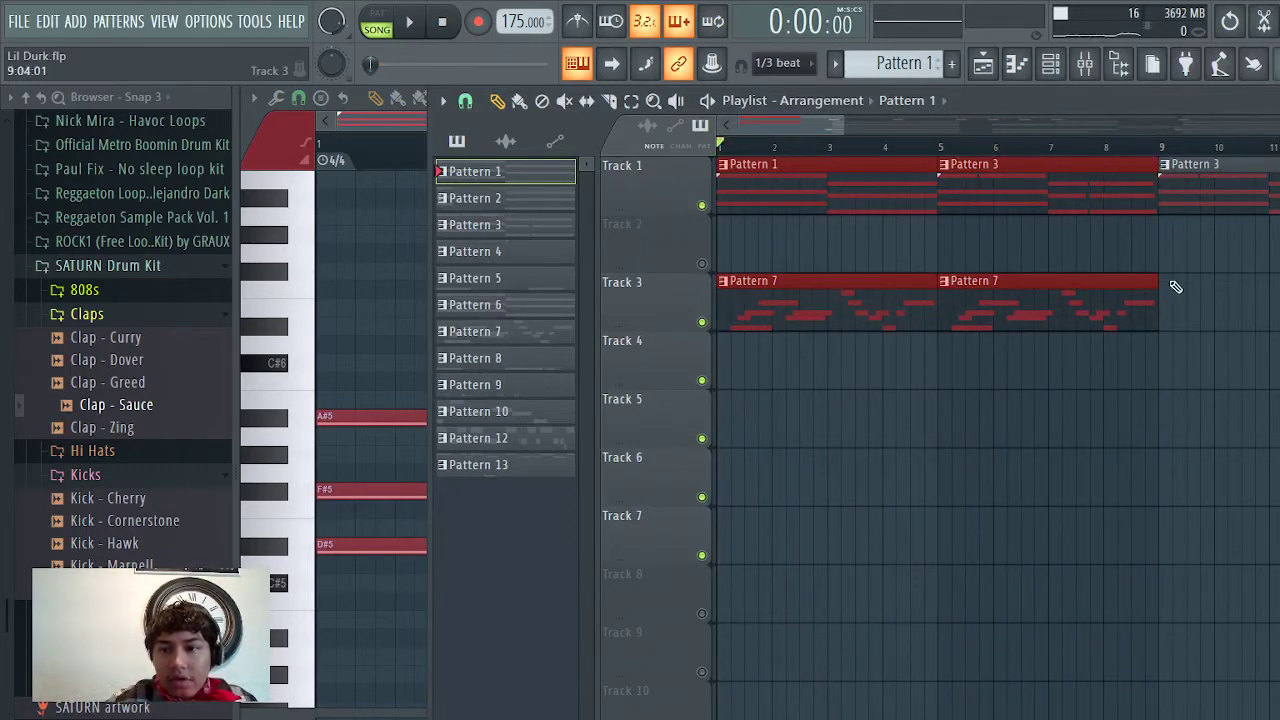
scroll(1175, 287, down, 5)
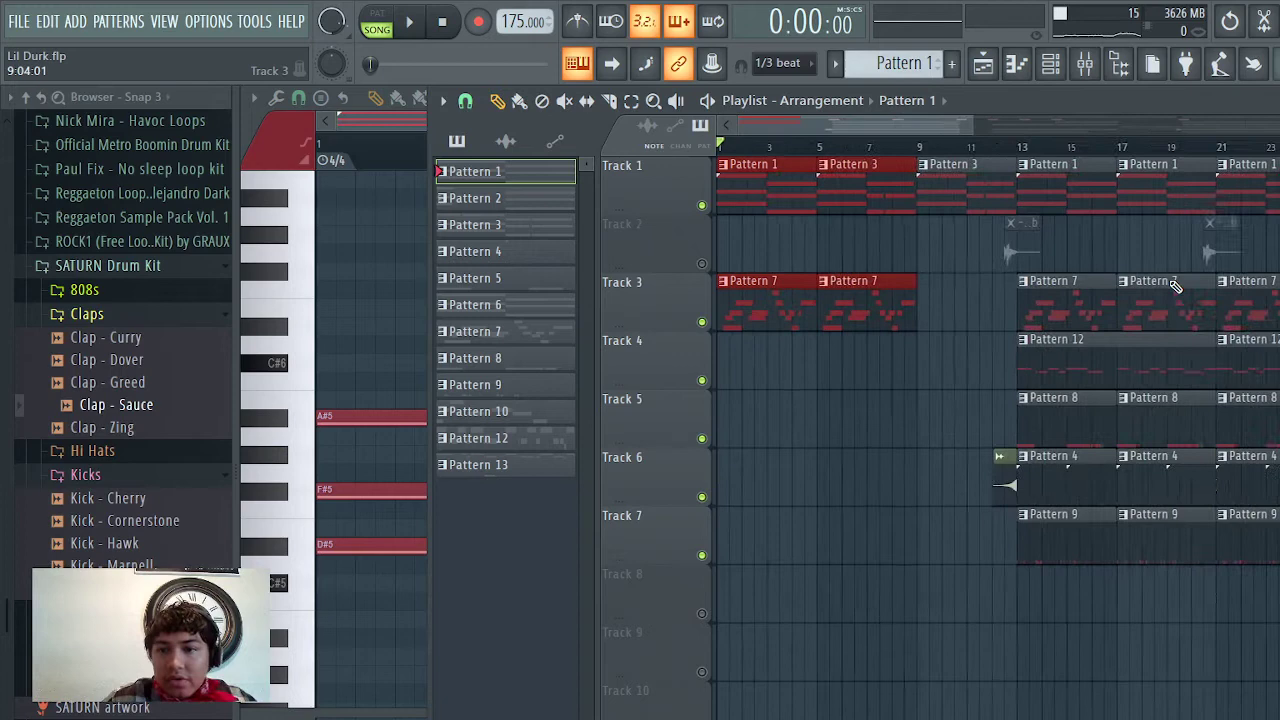
double_click(965, 195)
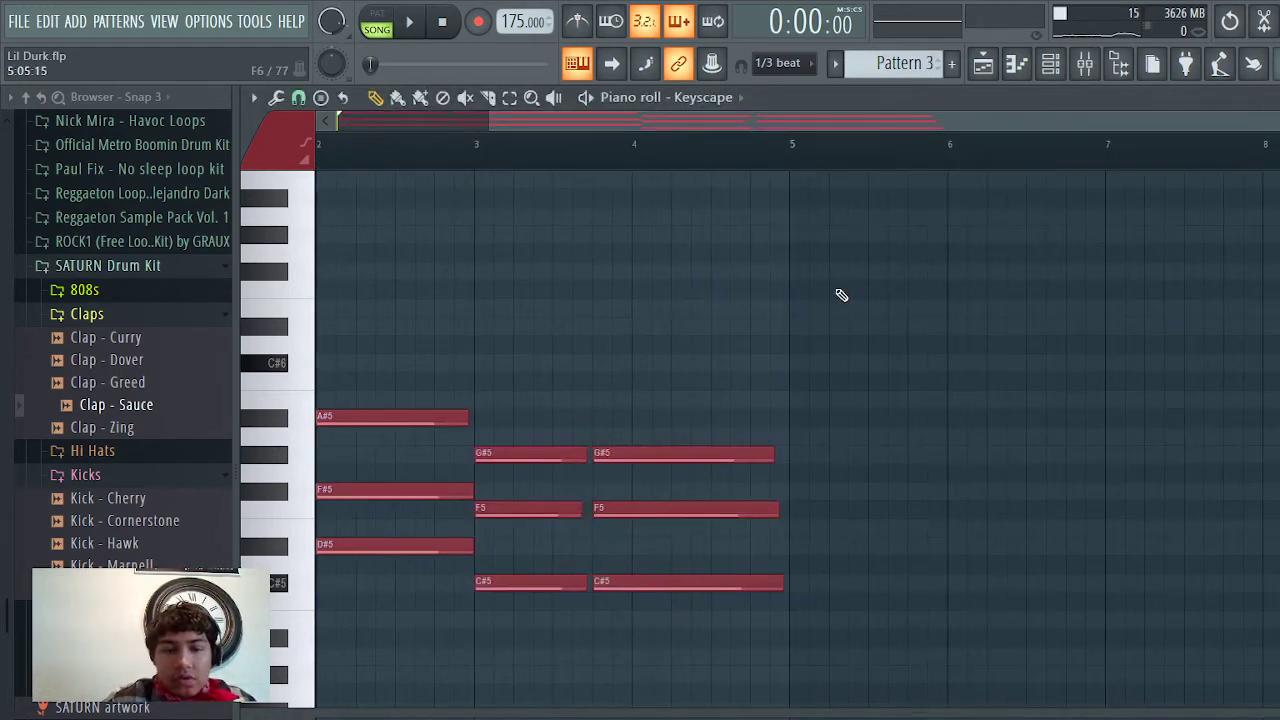
scroll(841, 295, up, 2)
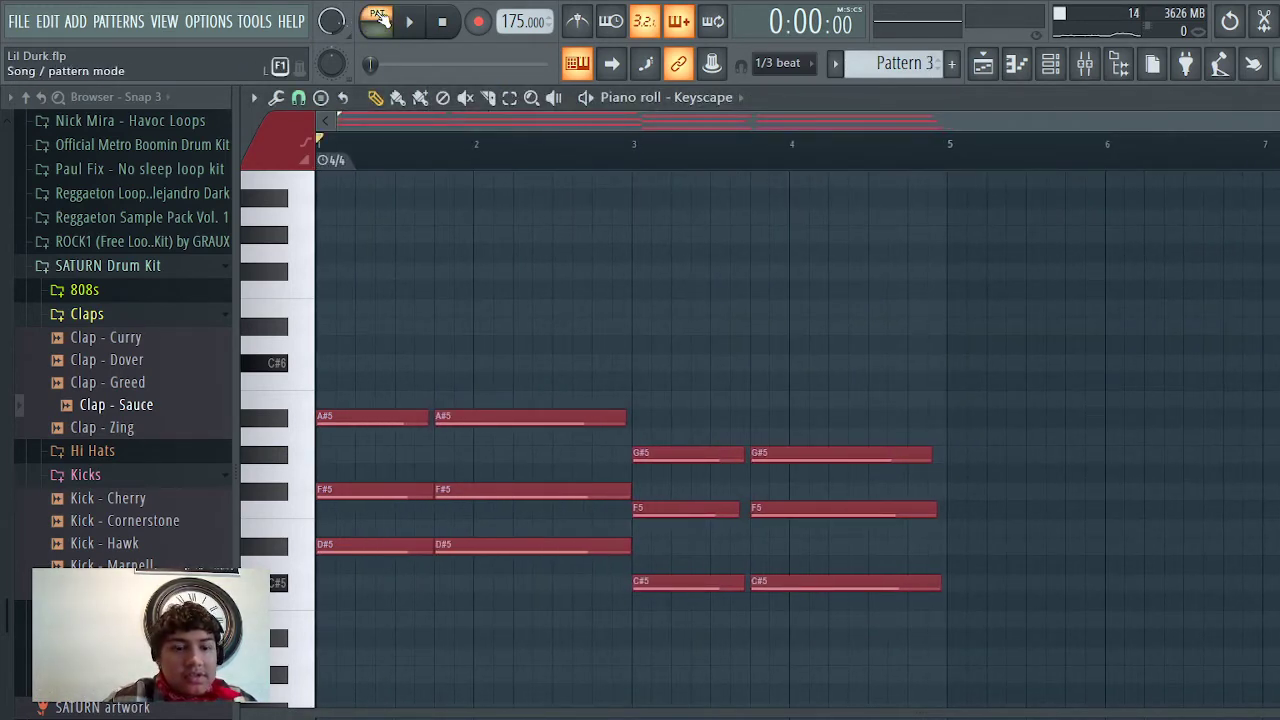
key(space)
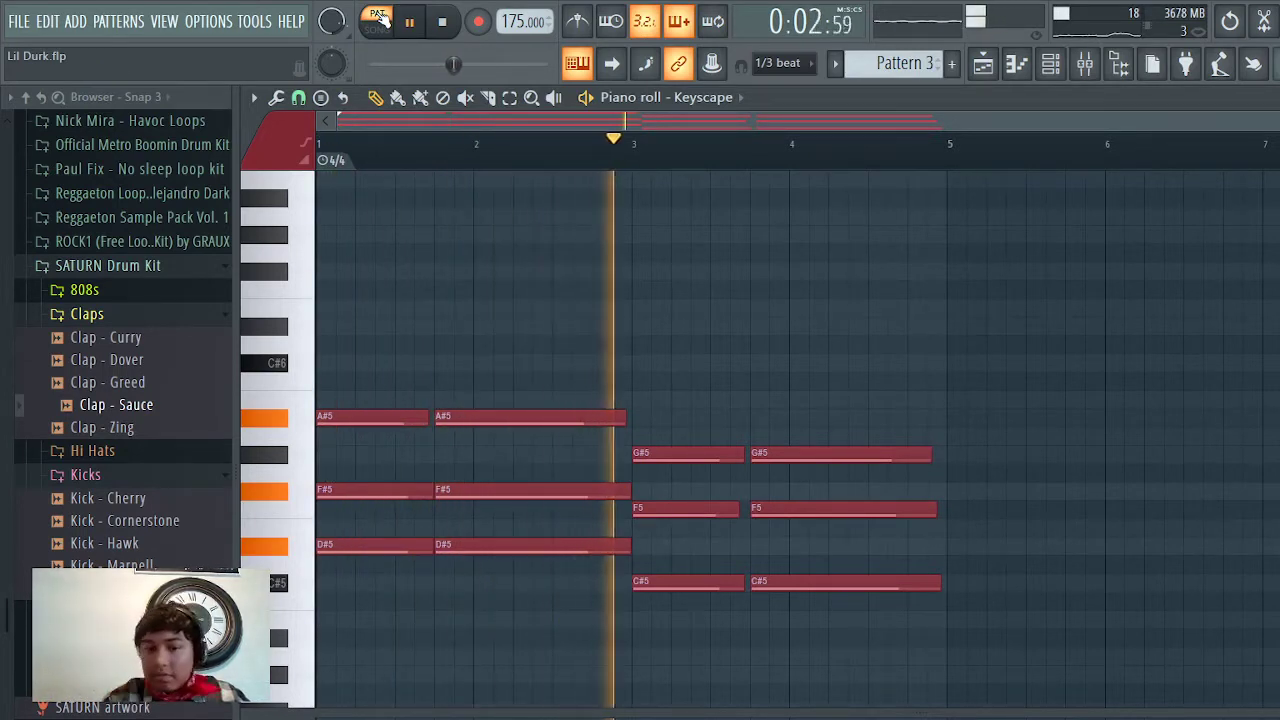
Step: Back in the playlist, stop playback, unmute Track 2, and scroll to bar 29
click(983, 64)
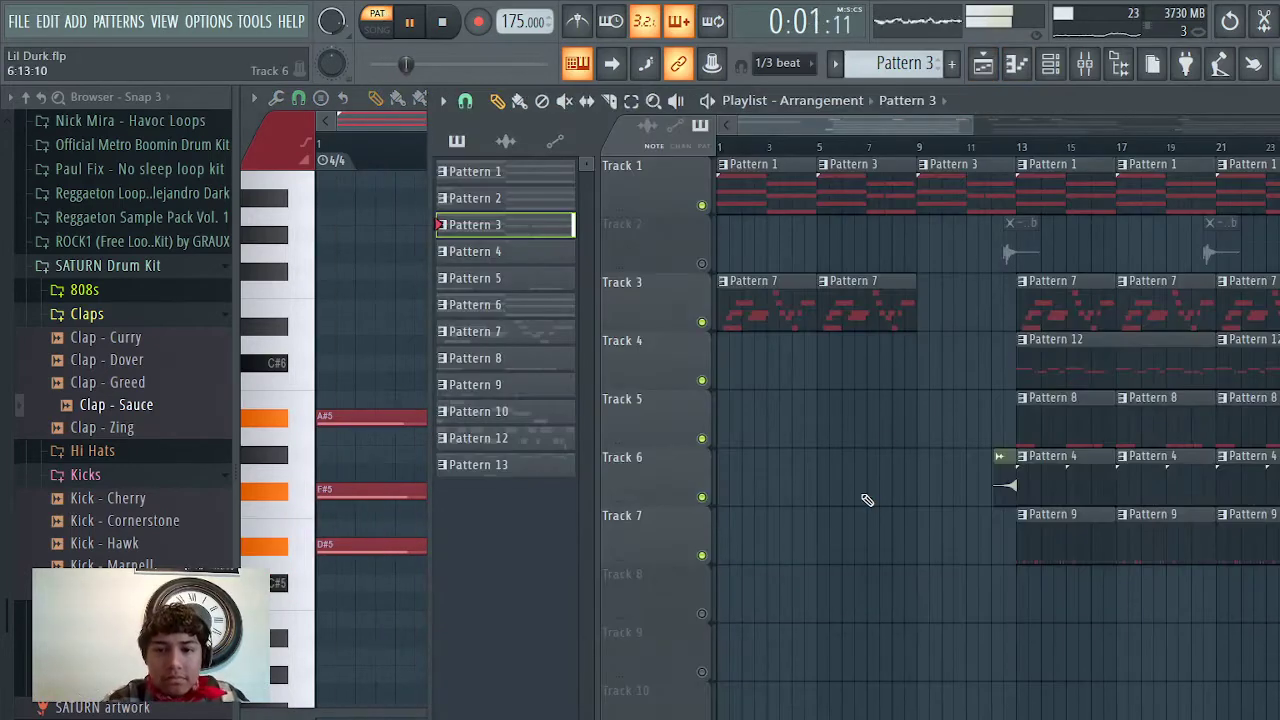
ctrl+scroll(886, 491, down, 2)
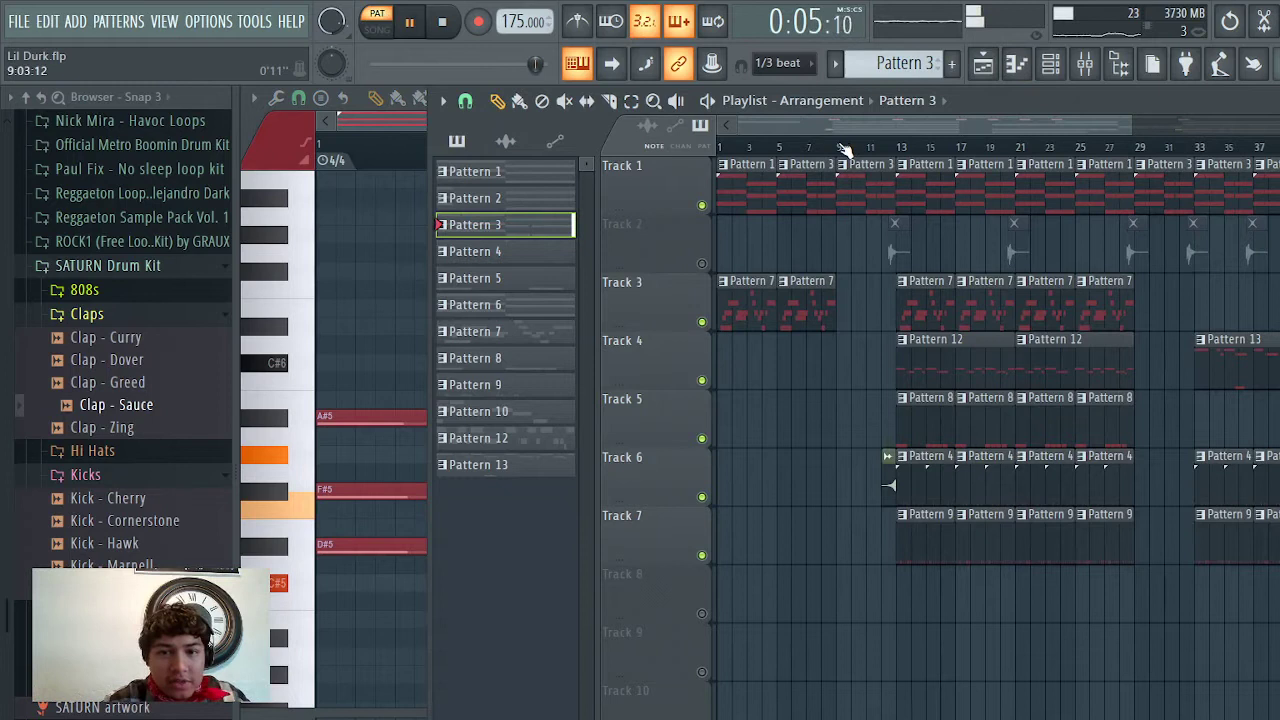
key(space)
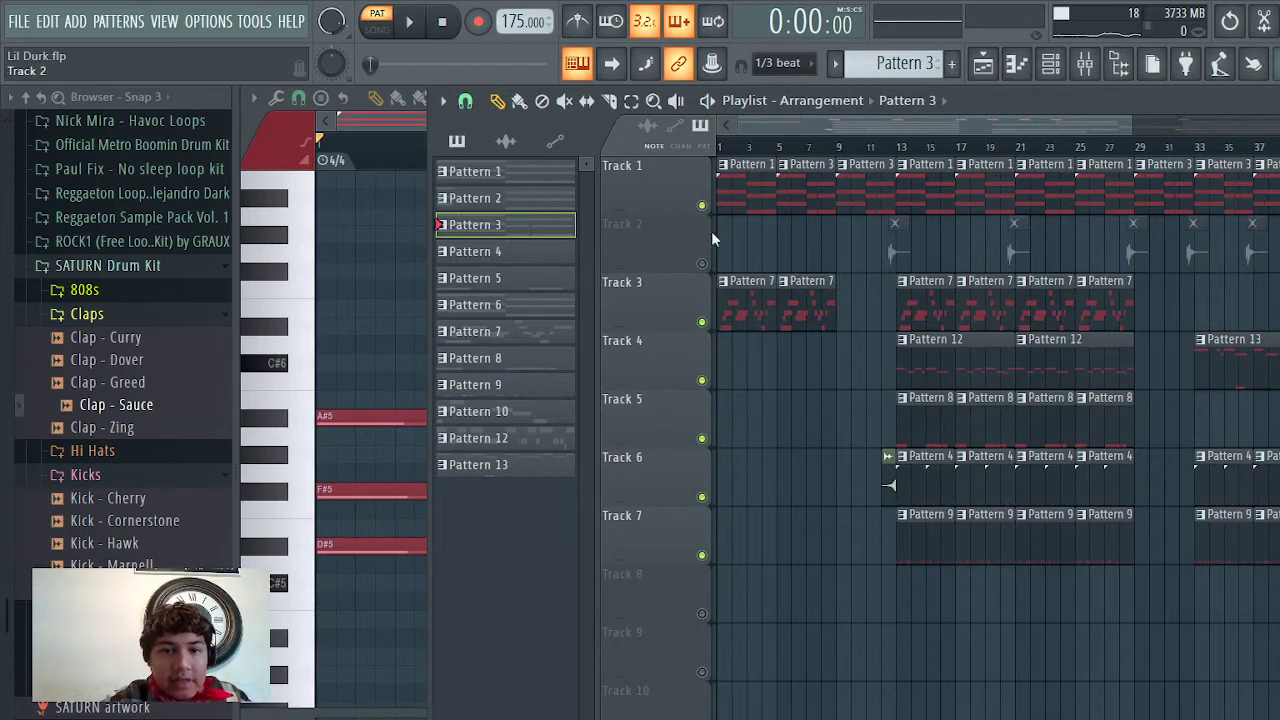
click(702, 265)
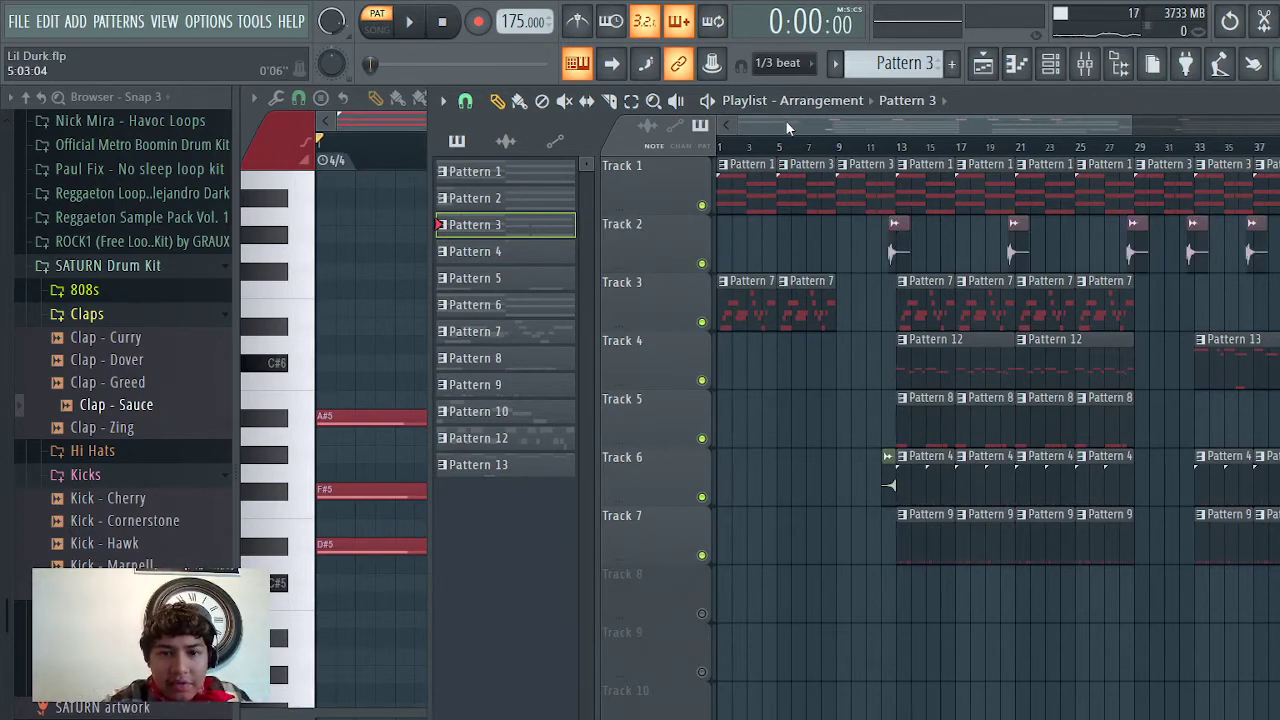
drag(787, 128, 1050, 286)
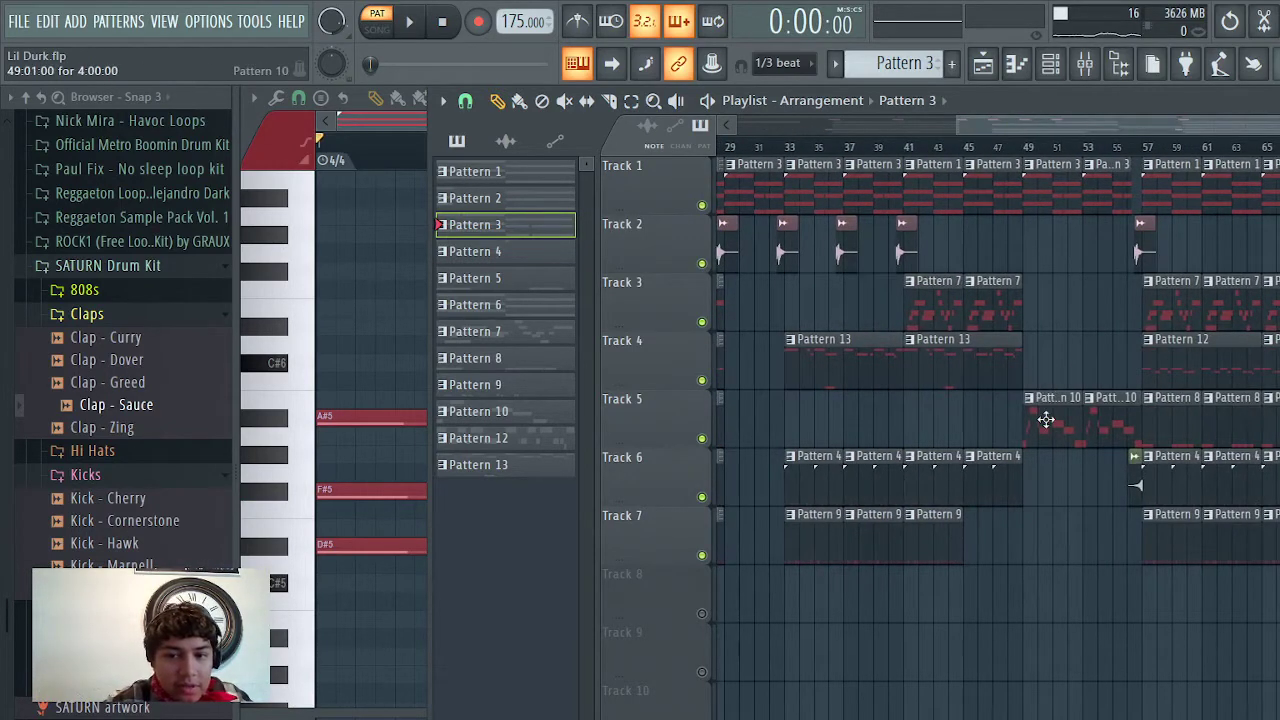
Step: Open Pattern 10's Electric 4 melody in the piano roll and play it on its own
double_click(1045, 420)
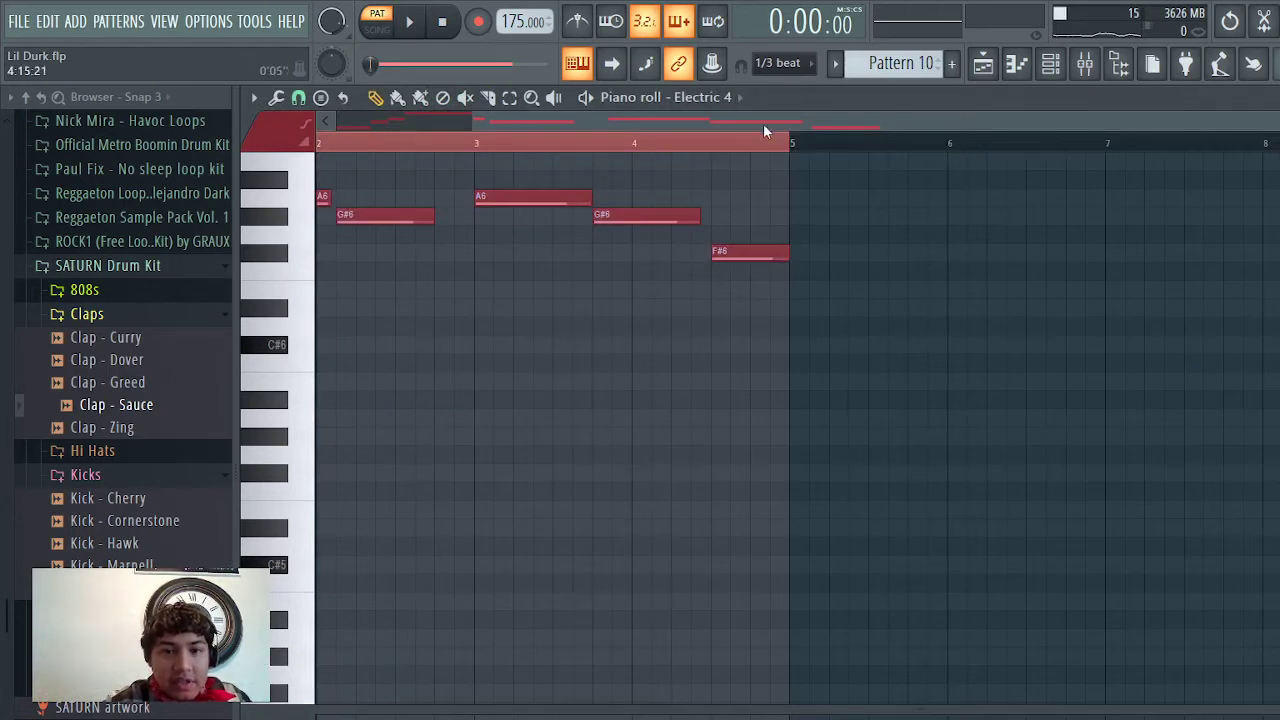
drag(763, 123, 479, 93)
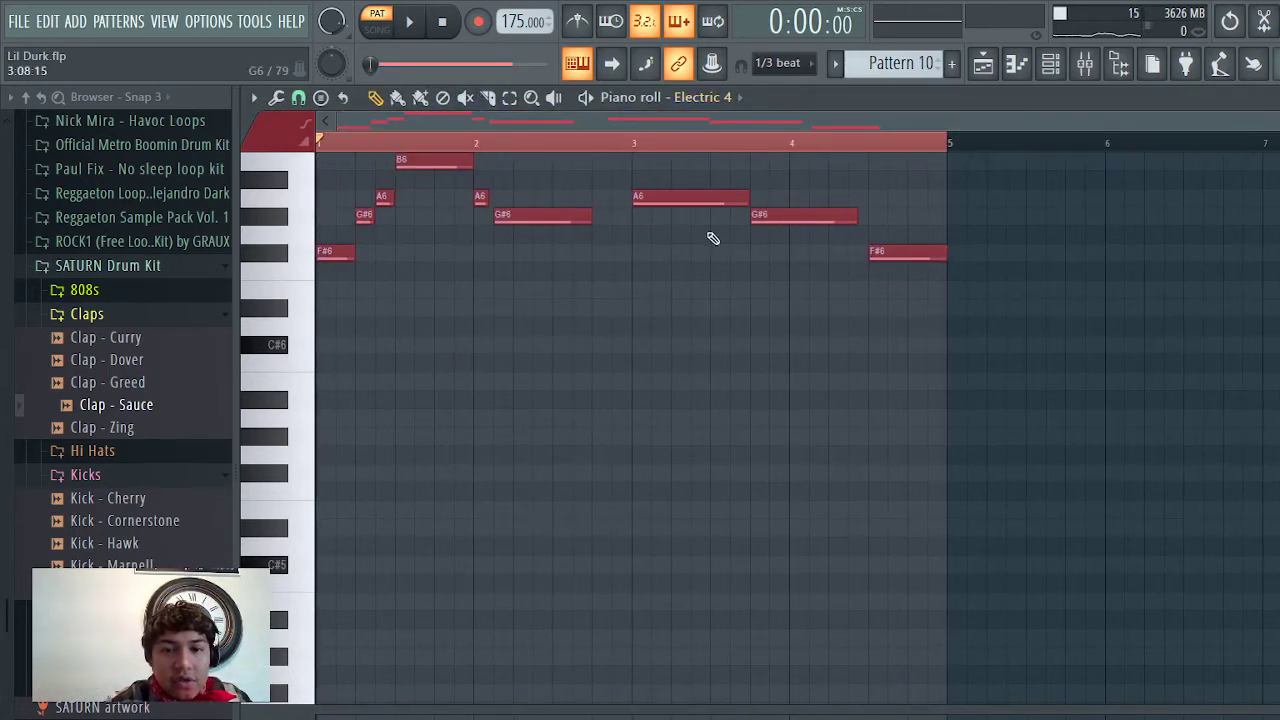
scroll(713, 238, down, 1)
scroll(713, 238, up, 5)
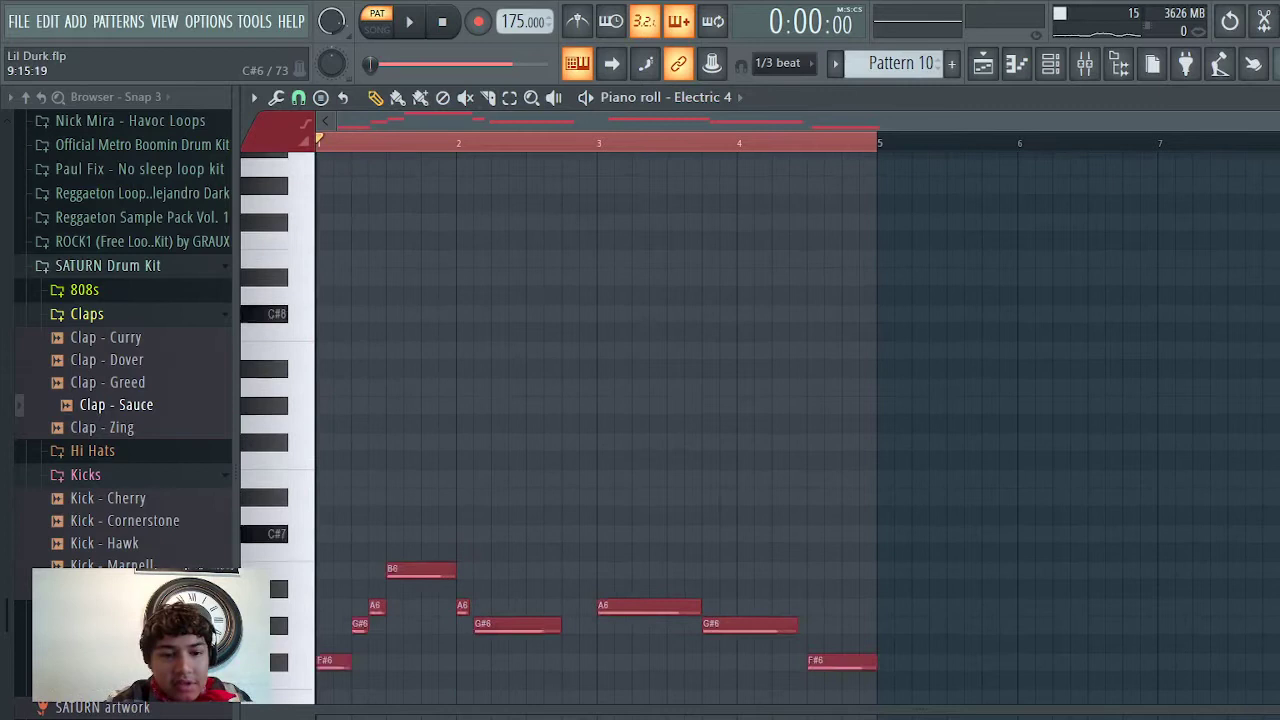
scroll(713, 238, right, 2)
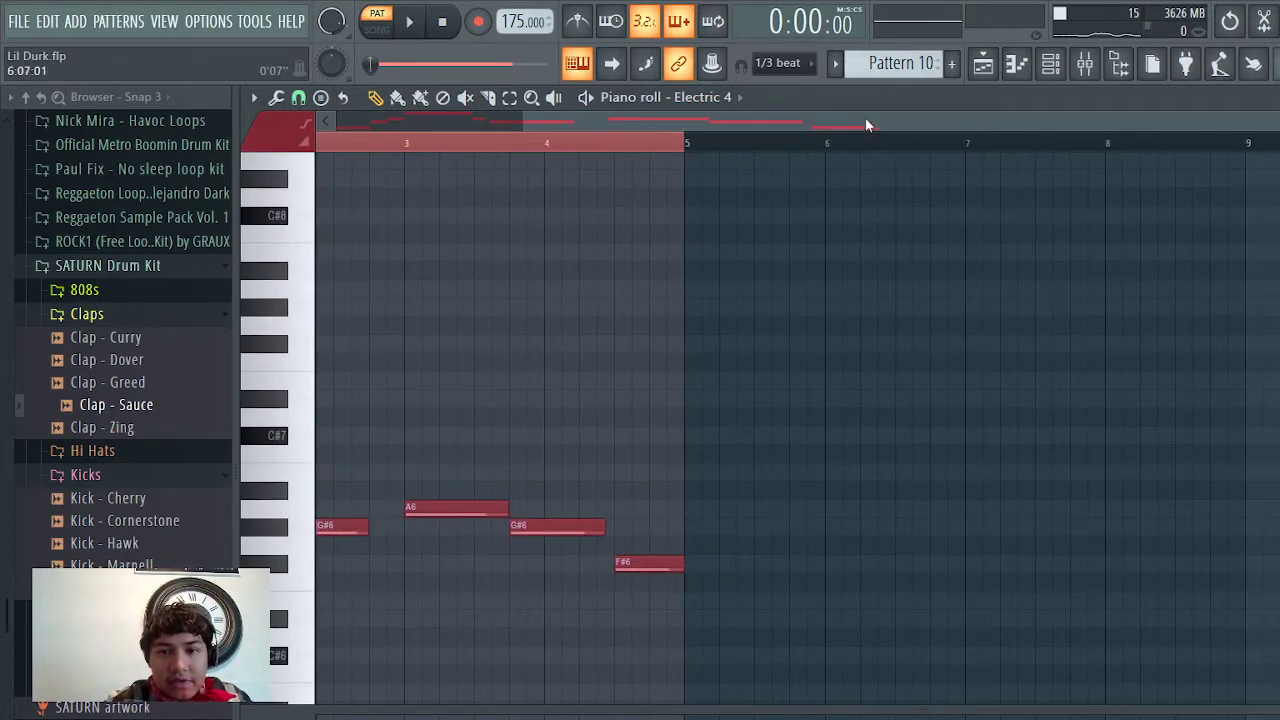
drag(865, 125, 589, 158)
key(space)
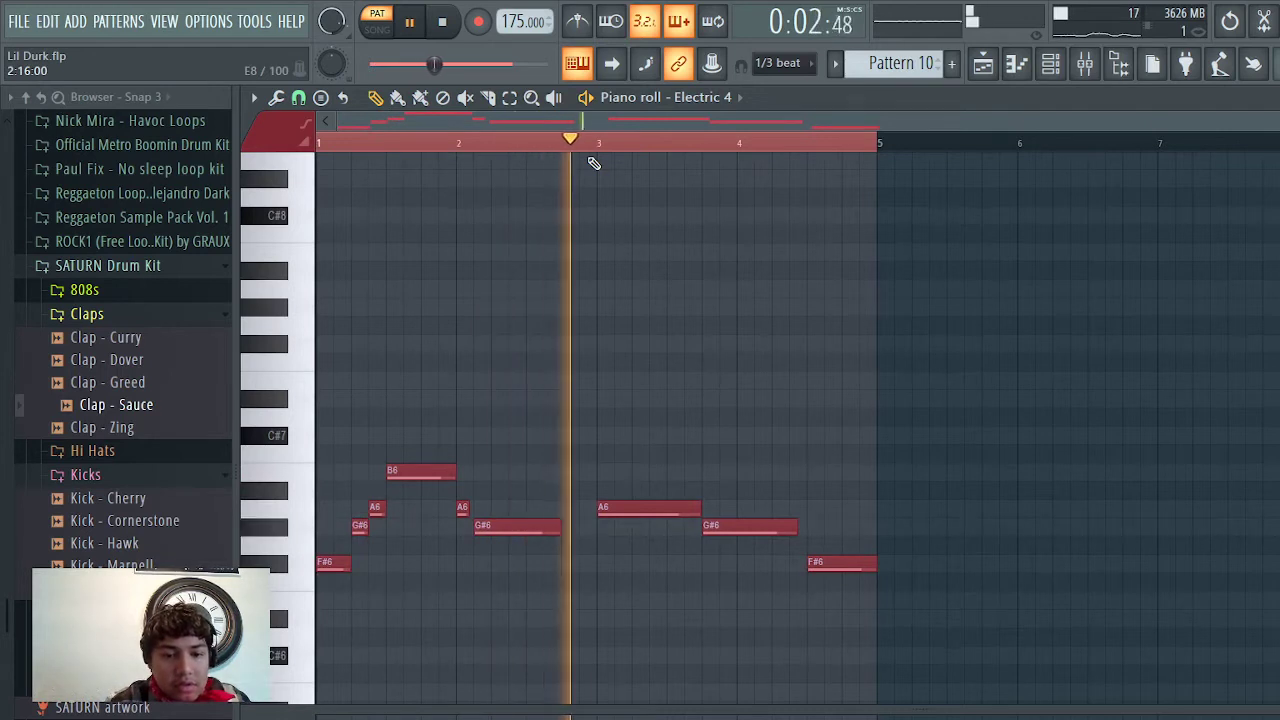
Step: Play the whole song in song mode from the playlist, then stop and zoom into bars 13–23
click(983, 63)
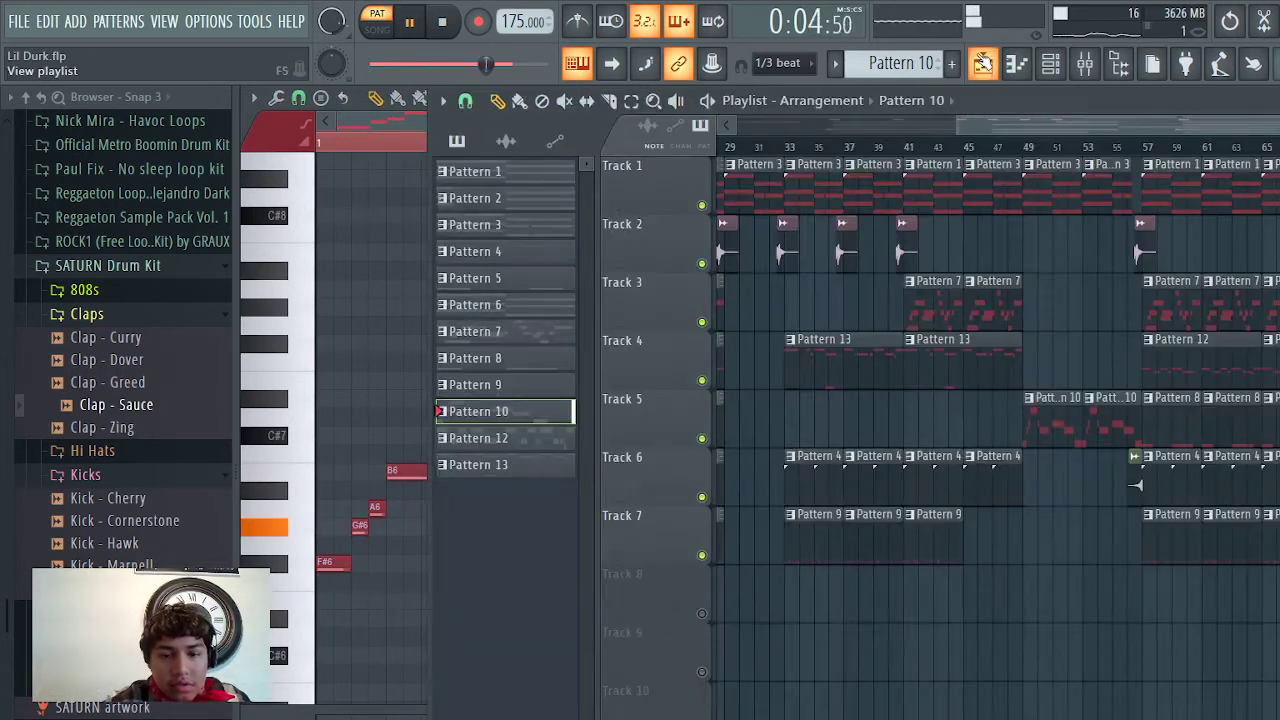
click(1028, 160)
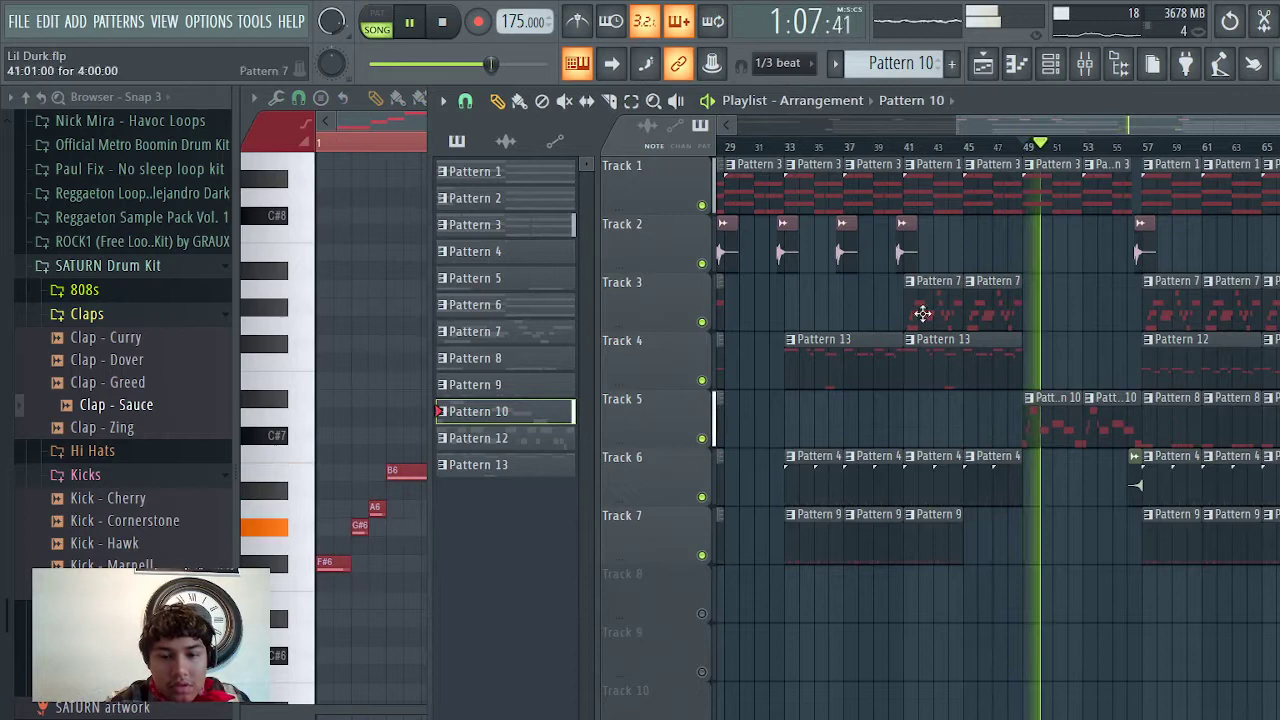
scroll(740, 646, up, 3)
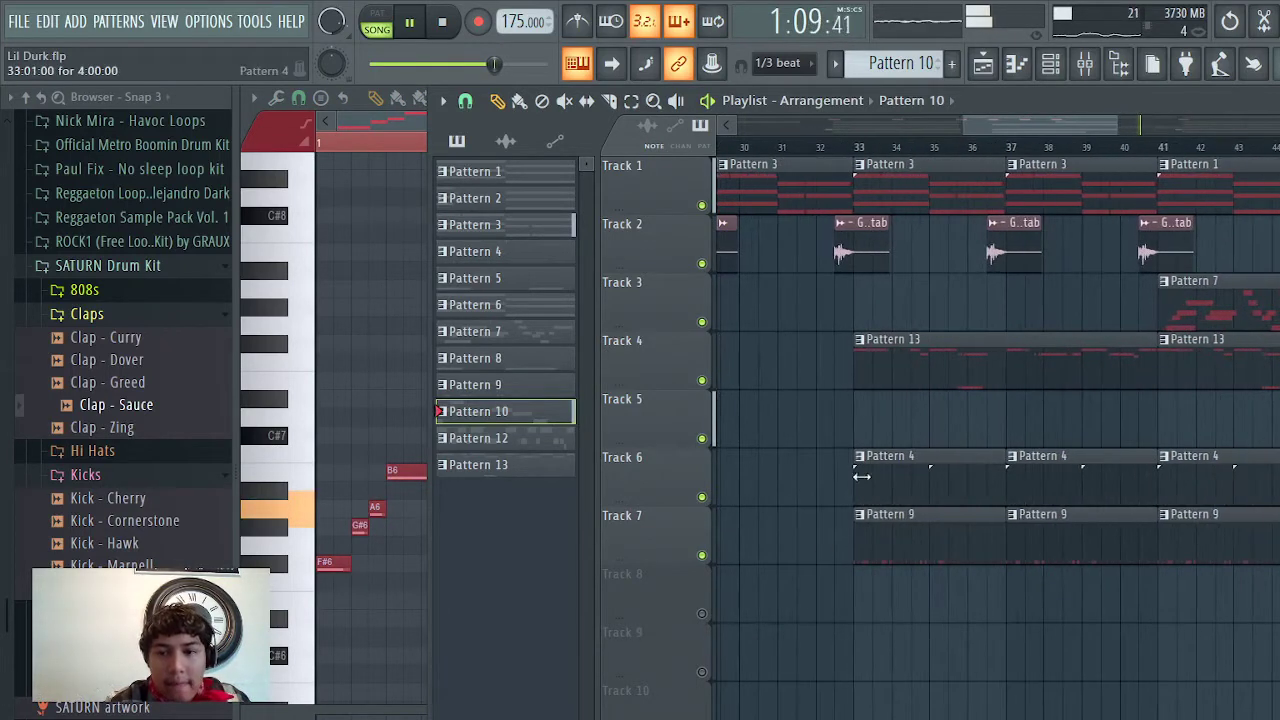
scroll(861, 477, down, 3)
scroll(863, 473, down, 2)
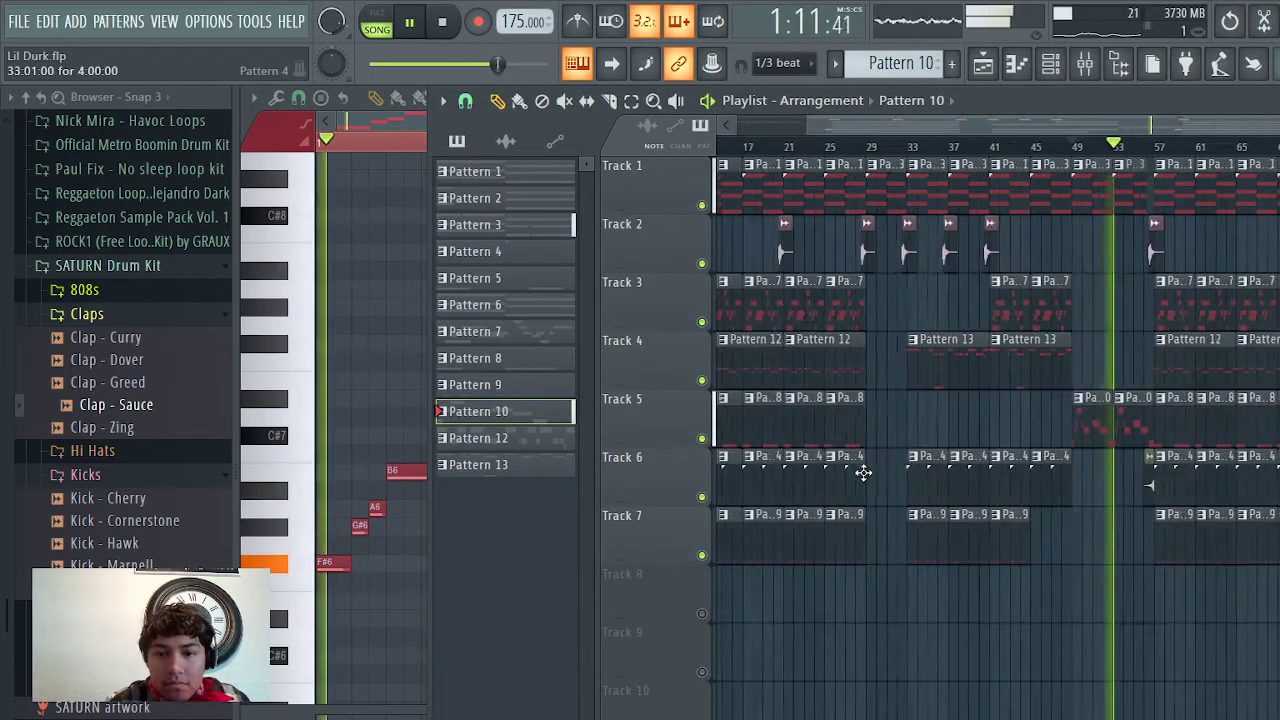
scroll(863, 473, down, 2)
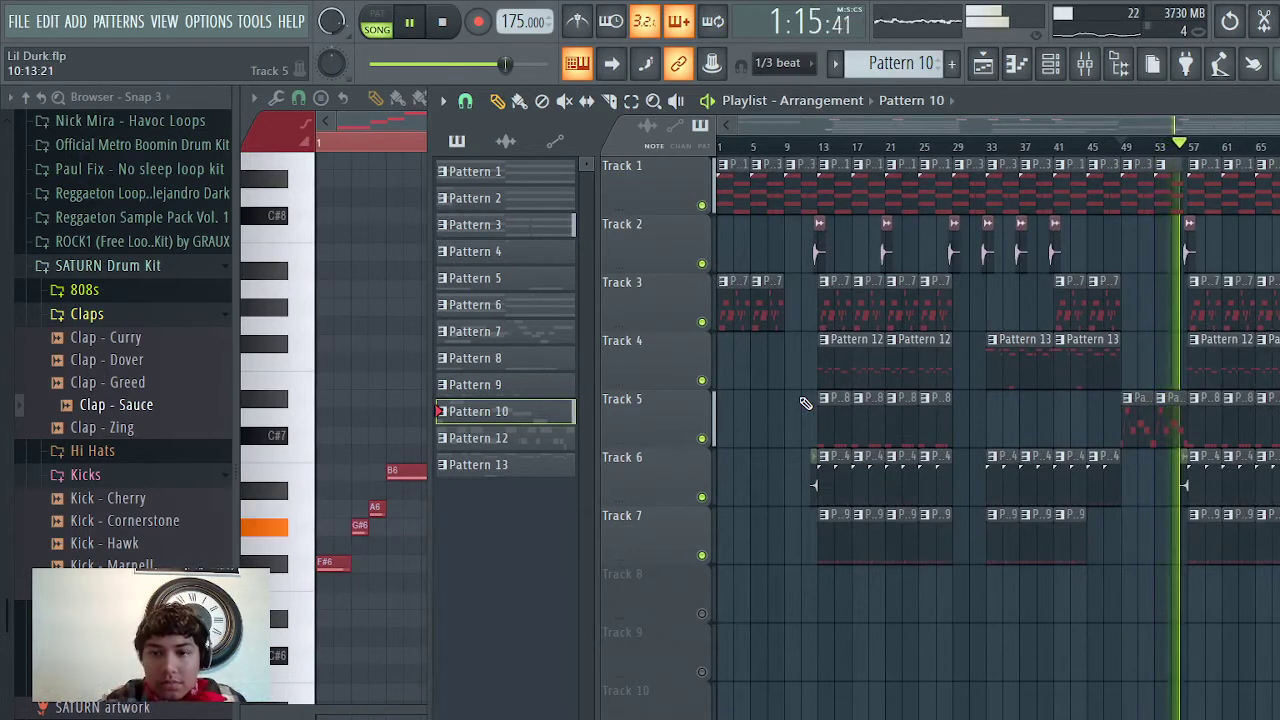
key(space)
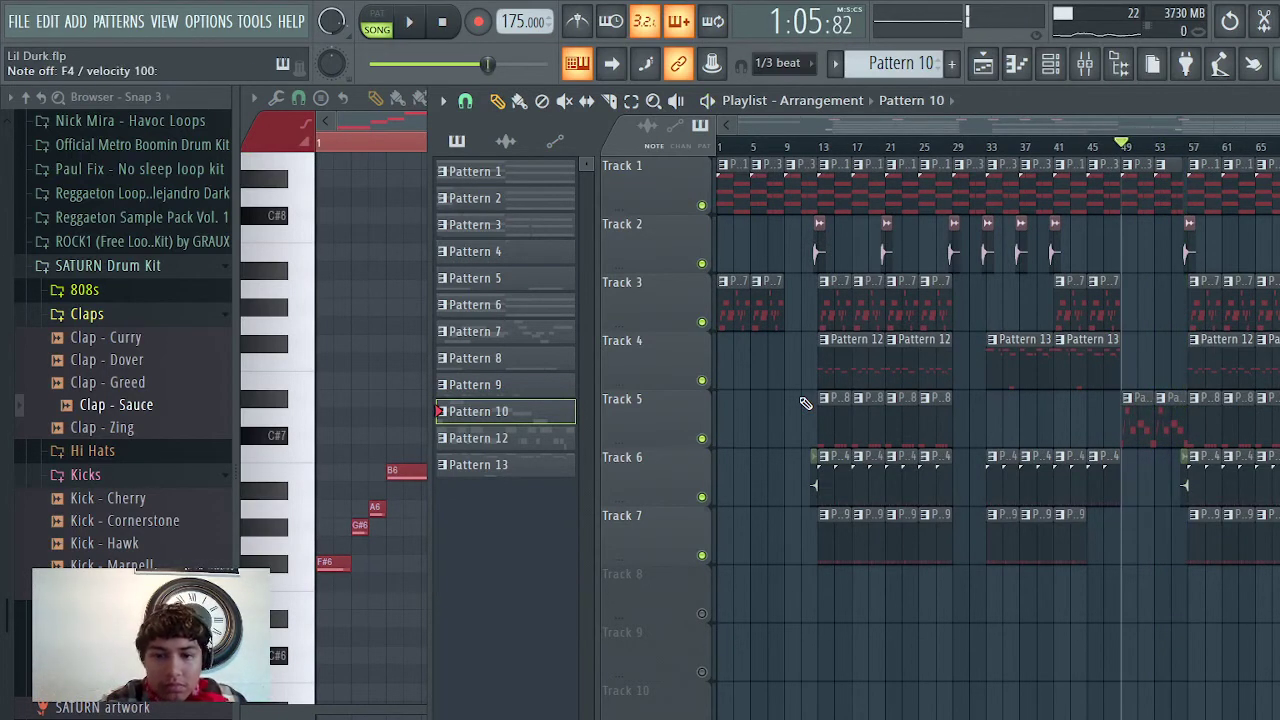
scroll(840, 437, up, 5)
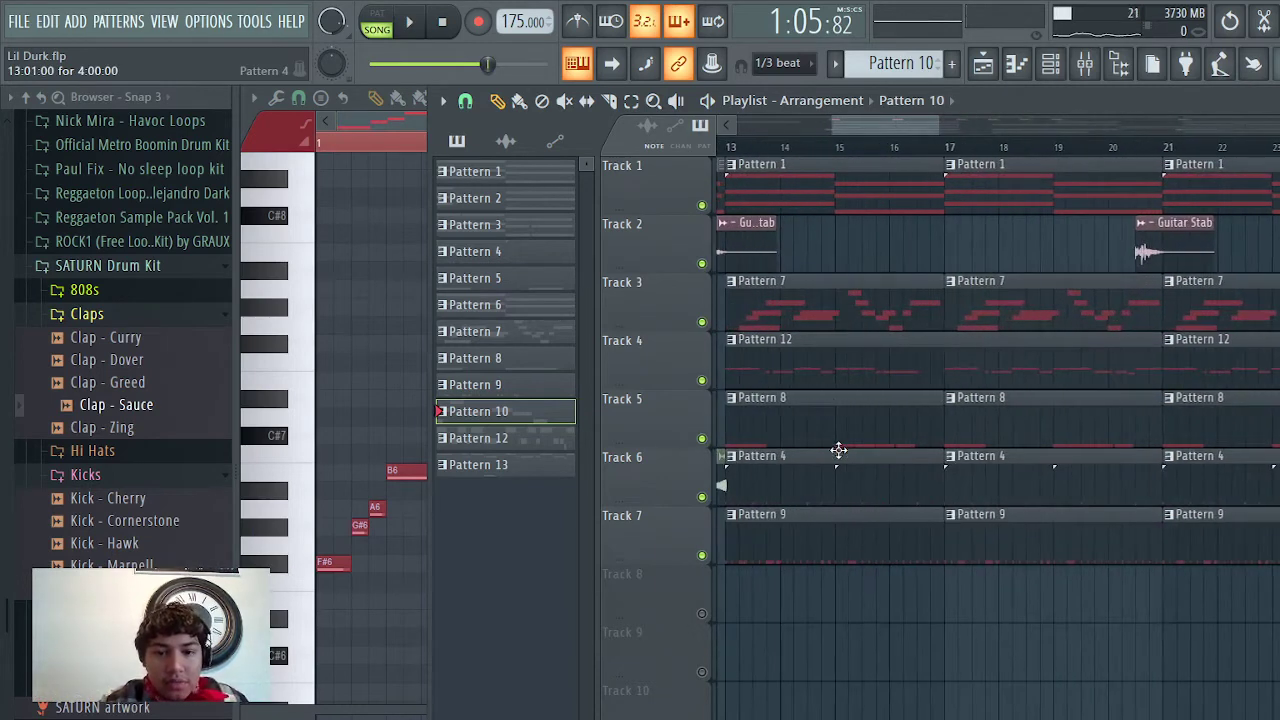
Step: View Pattern 8's Arcade_2 notes in the piano roll, then close it
double_click(774, 406)
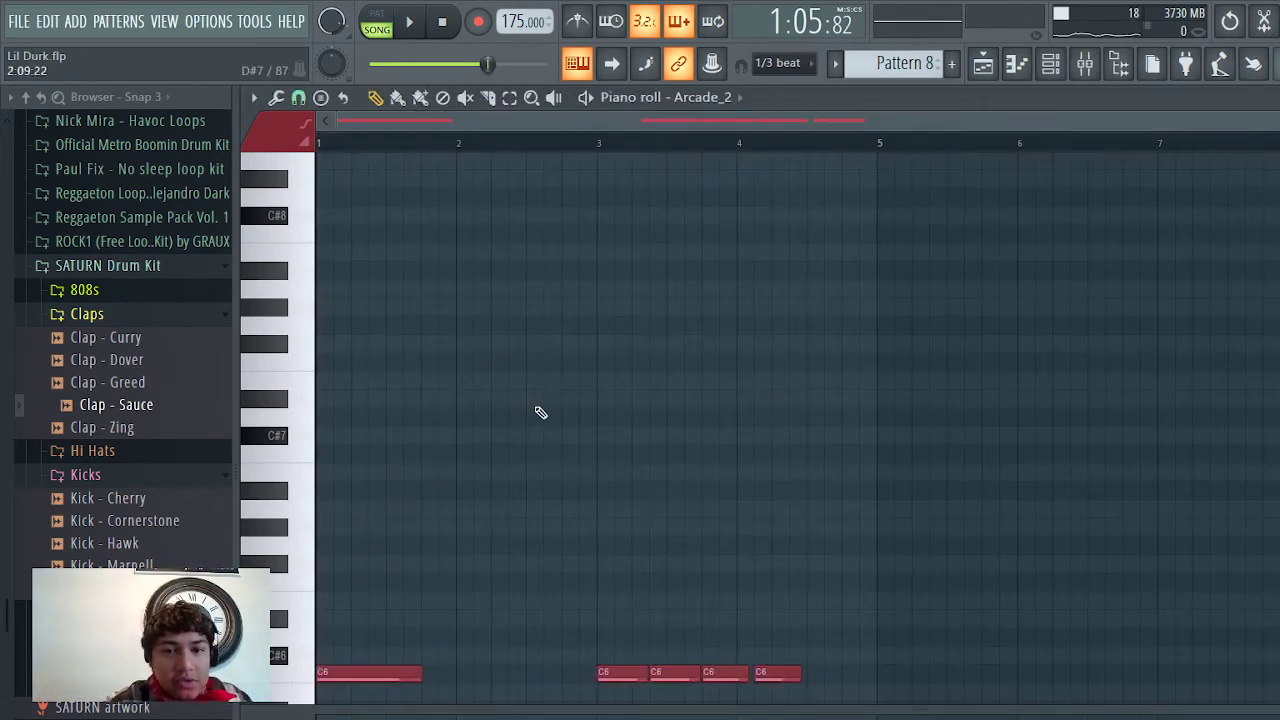
scroll(560, 390, up, 1)
click(1015, 80)
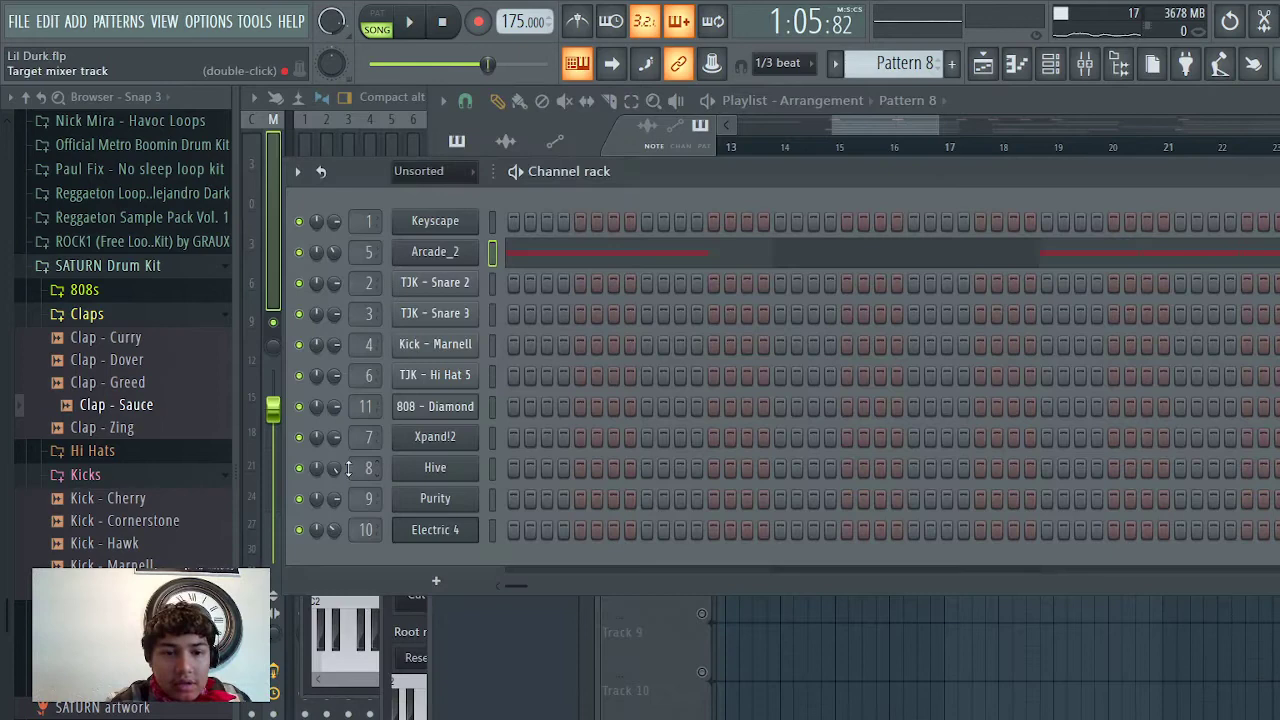
Step: Check the Arcade_2 That Look kit, then play Pattern 8 showing its C6 notes
click(440, 259)
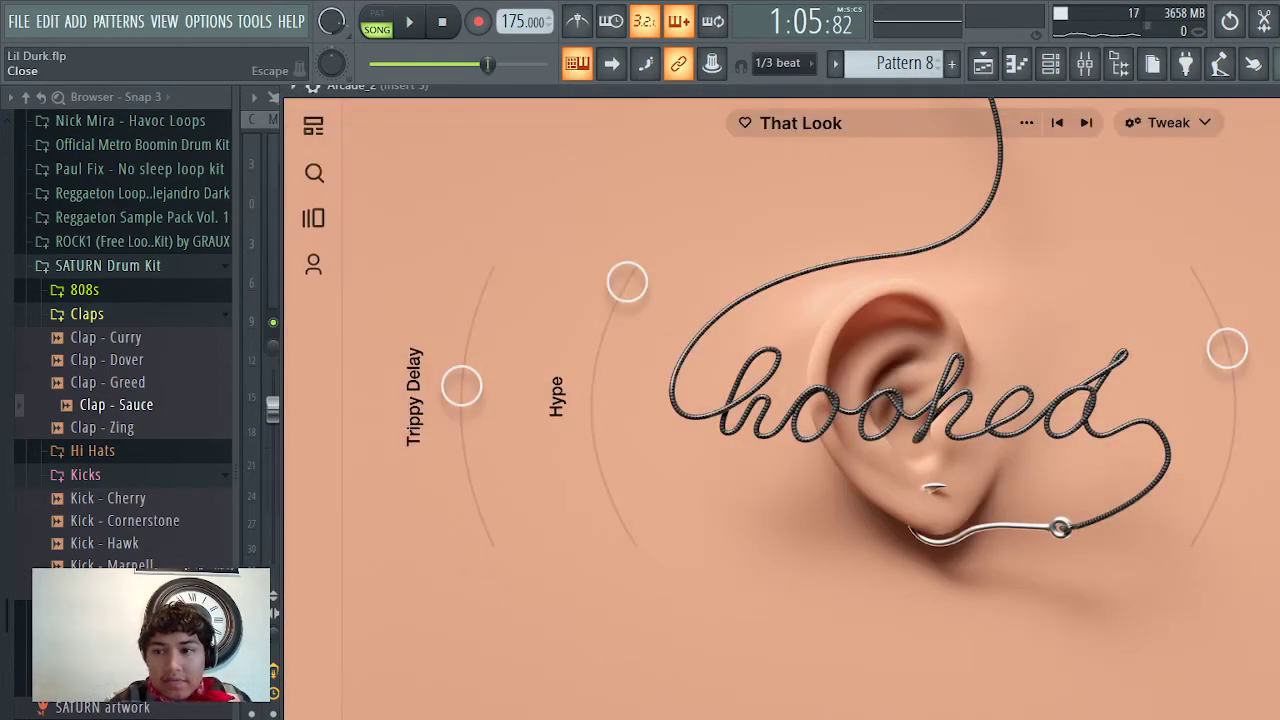
key(Escape)
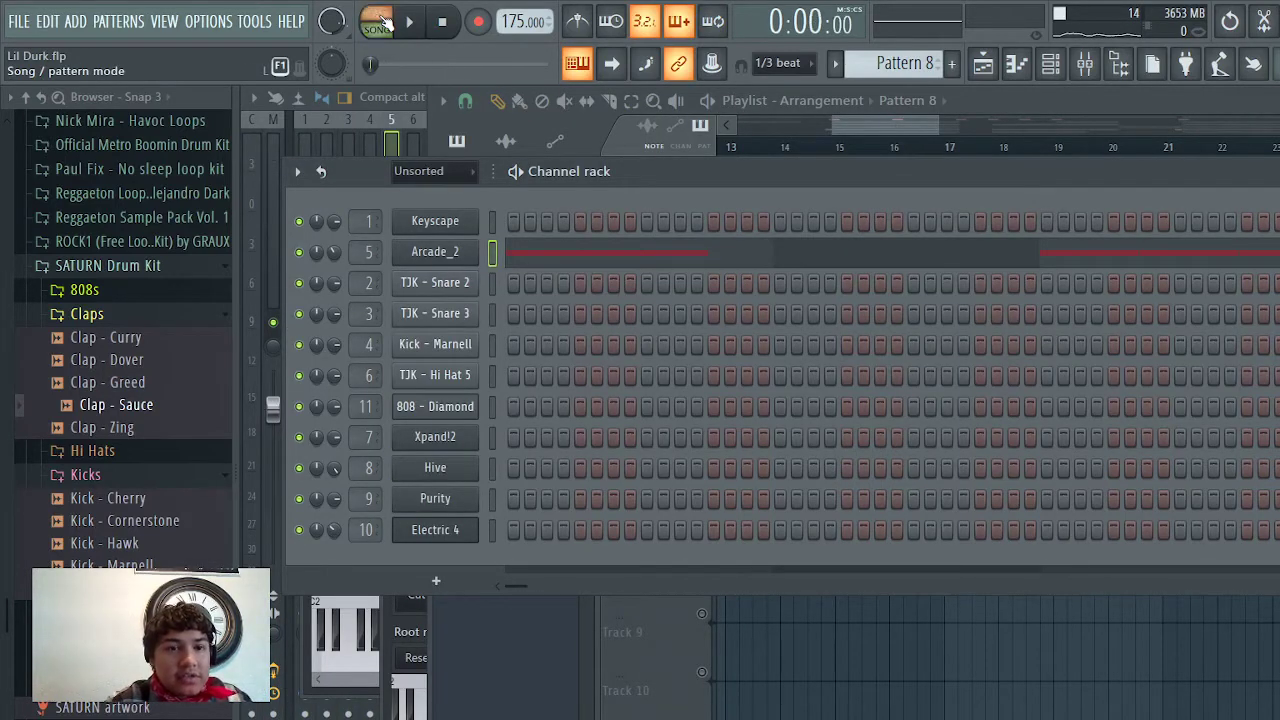
key(space)
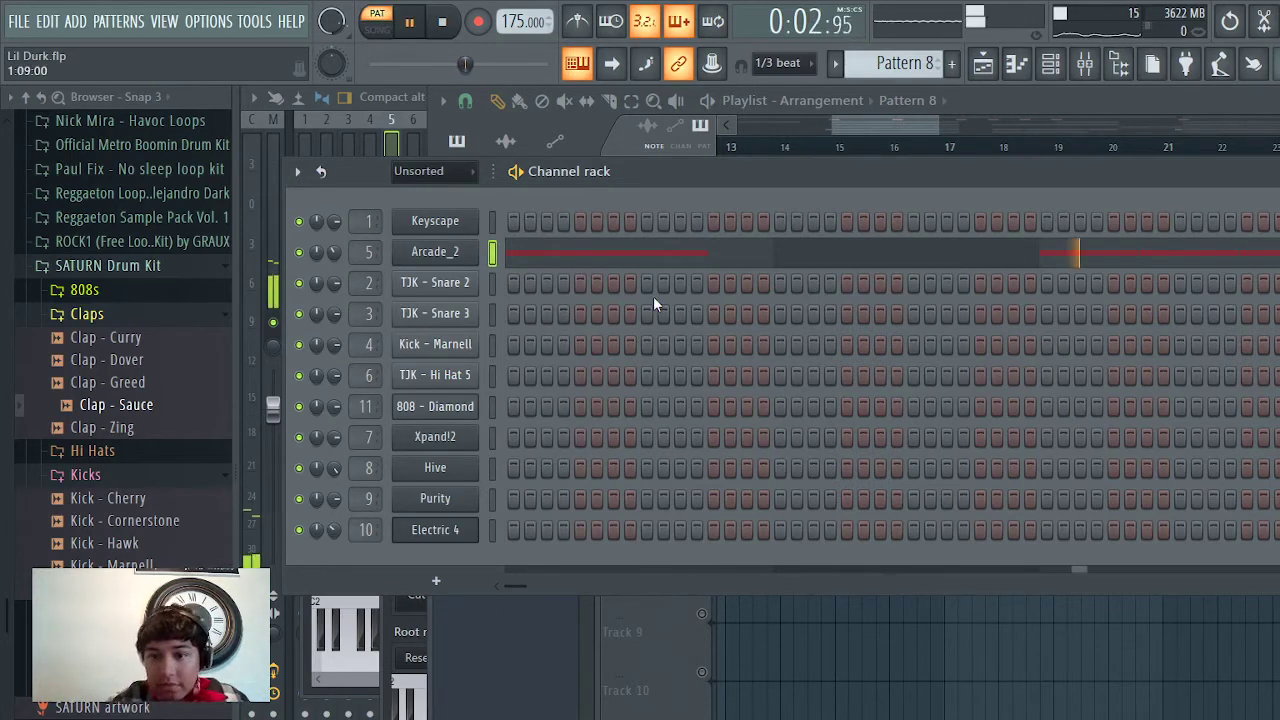
click(803, 252)
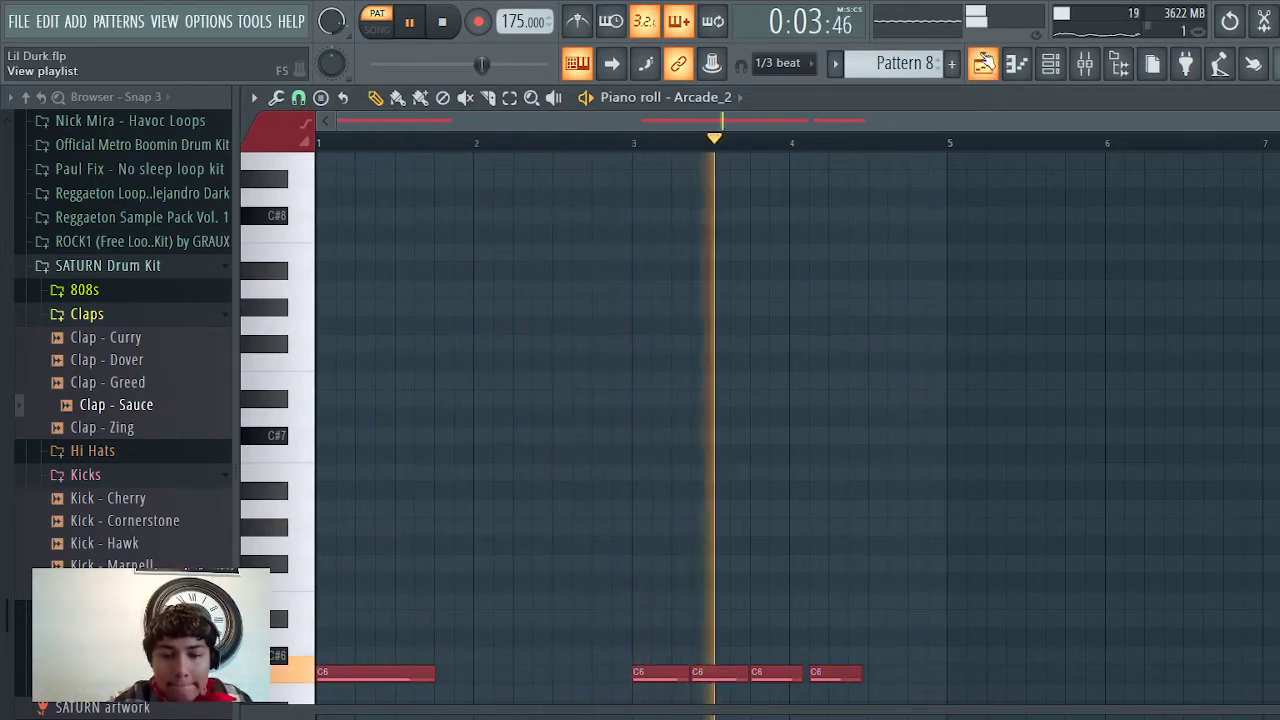
Step: Stop playback and play Pattern 9's TJK Hi Hat 5 C5 roll notes in the piano roll
click(985, 62)
key(space)
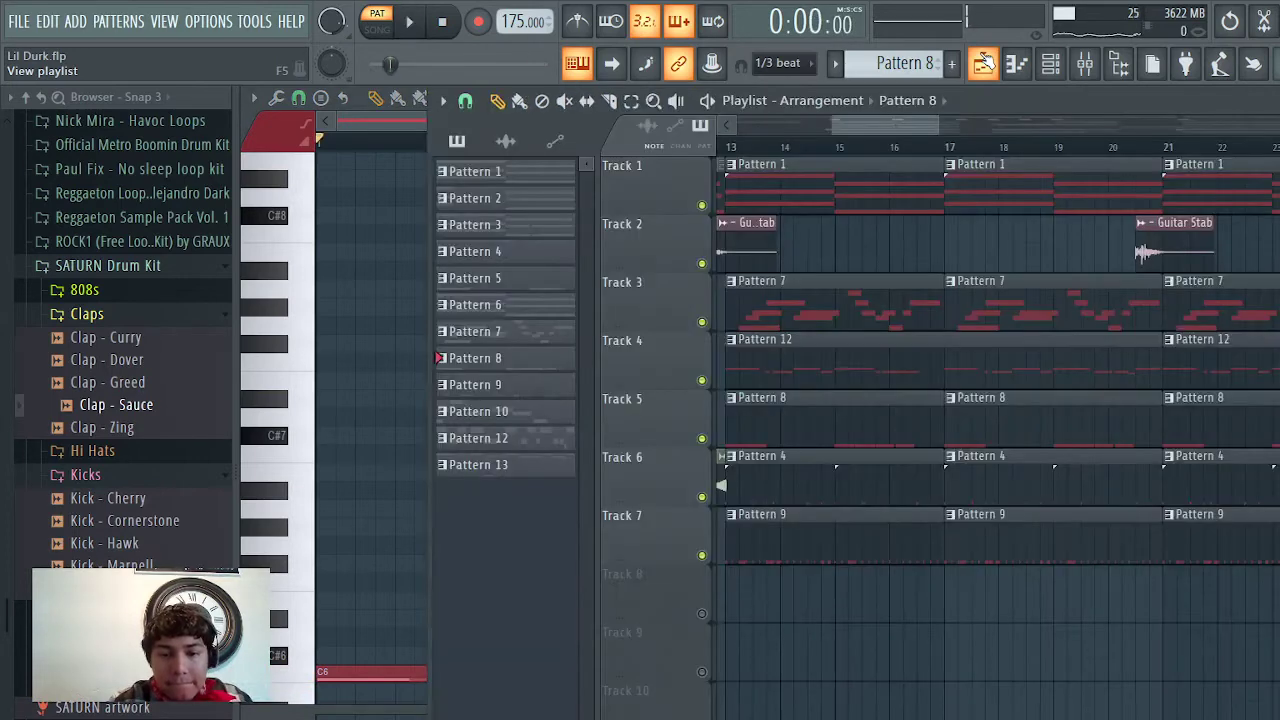
scroll(880, 480, down, 6)
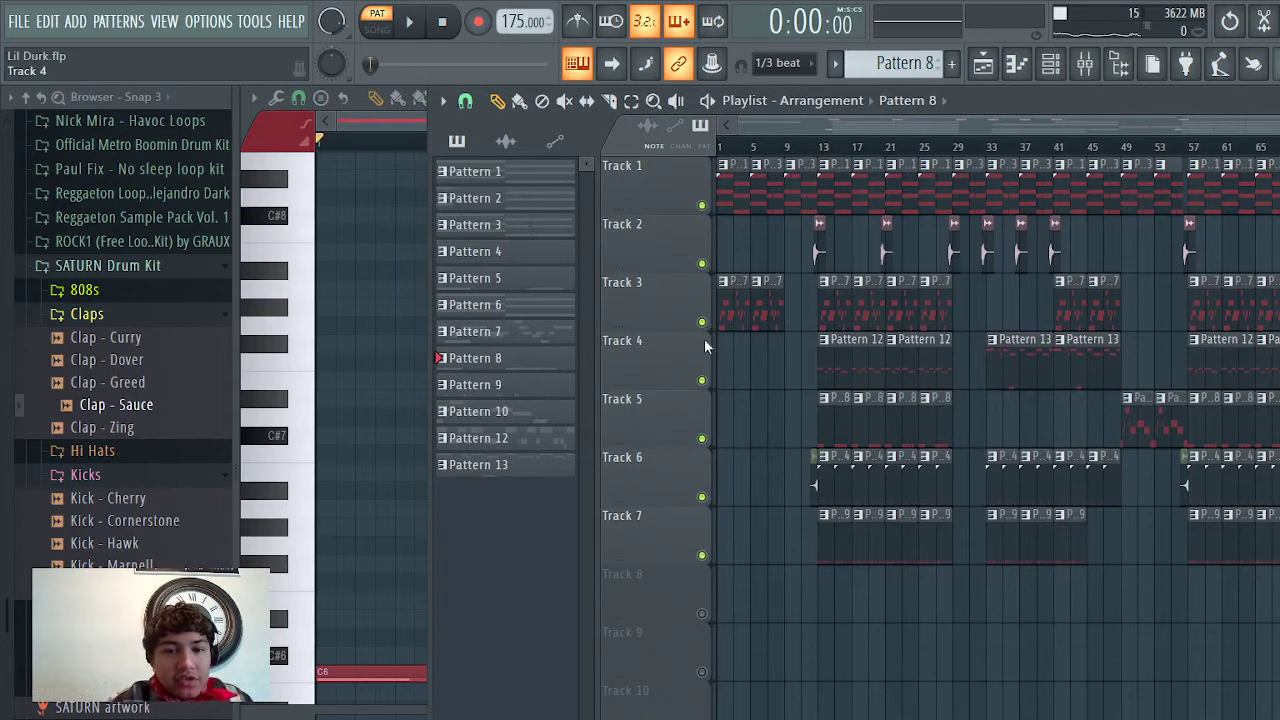
key(F5)
key(space)
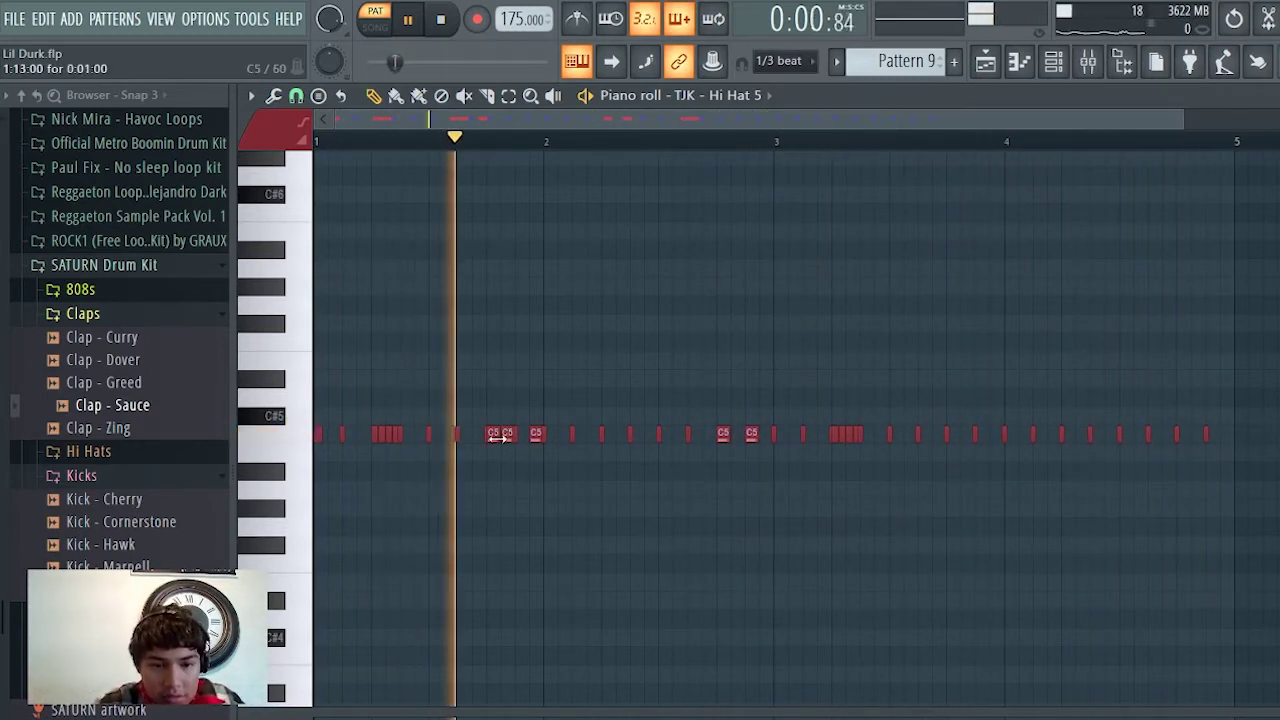
Step: Drag the bar 4 hi-hat notes down one semitone to B4 during playback
drag(1031, 434, 1089, 457)
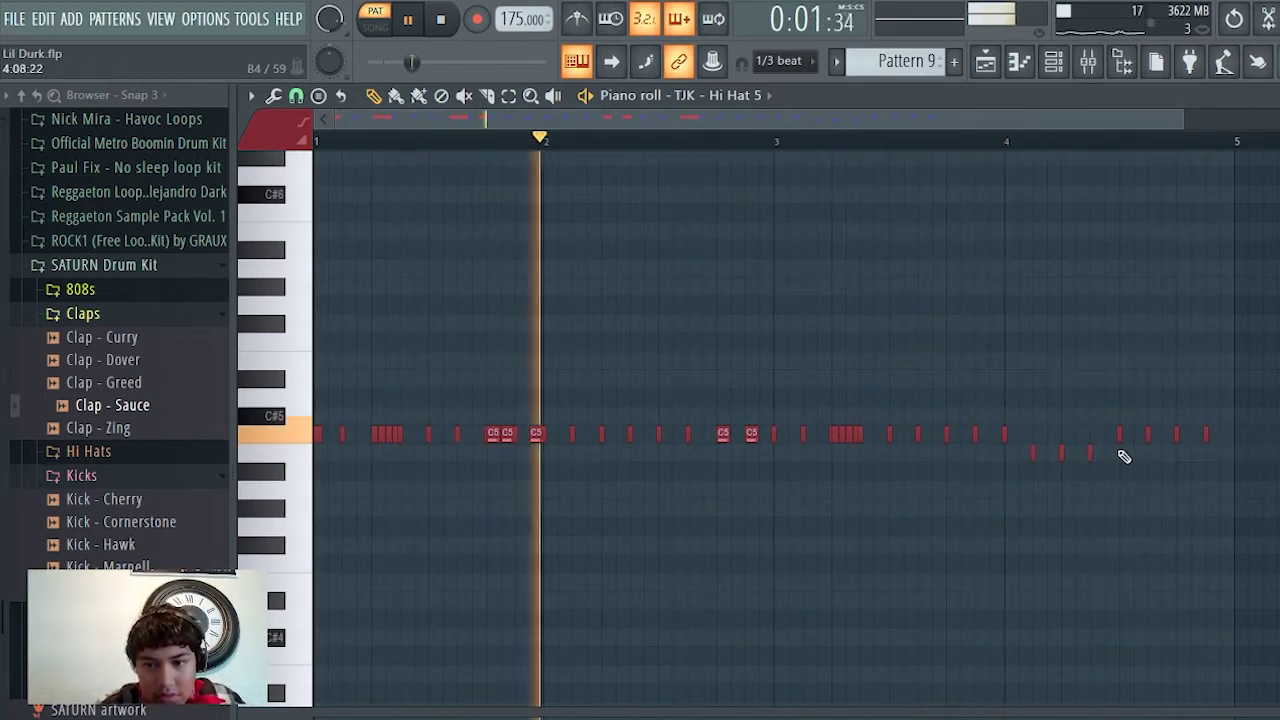
Step: Stop playback, unmute Track 6's drums, select Pattern 4, and mute Track 7
click(985, 68)
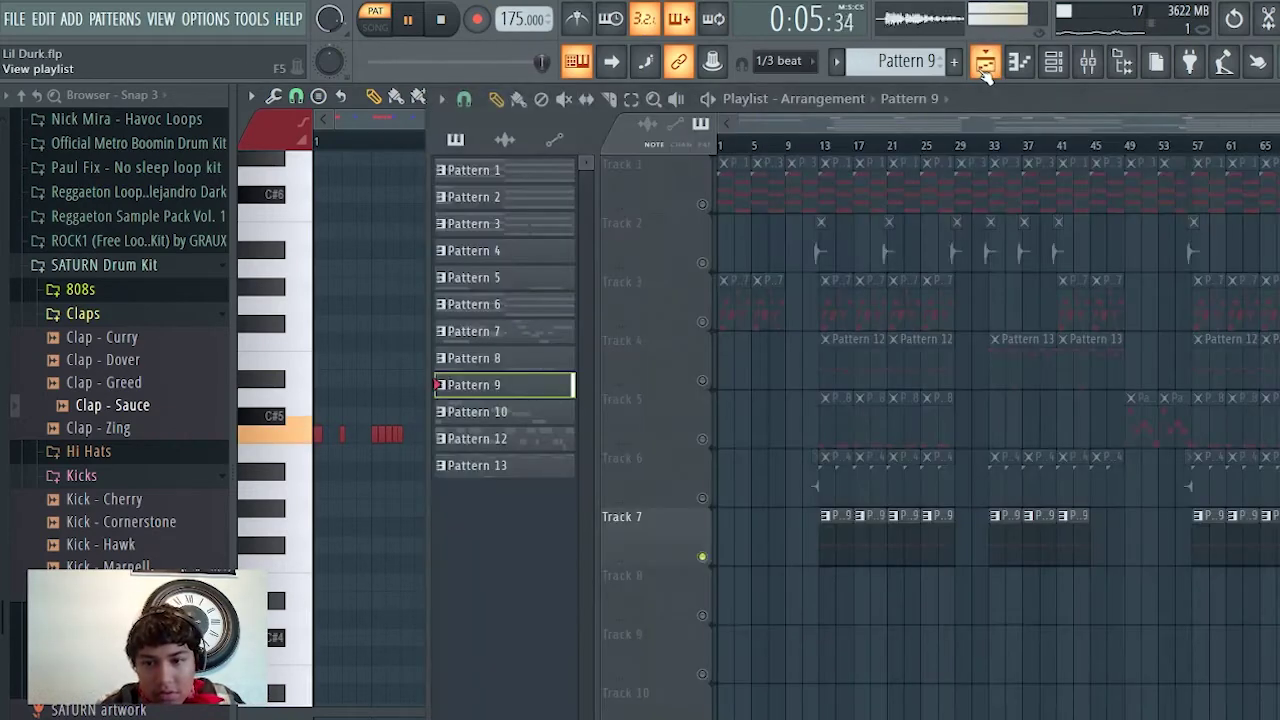
key(space)
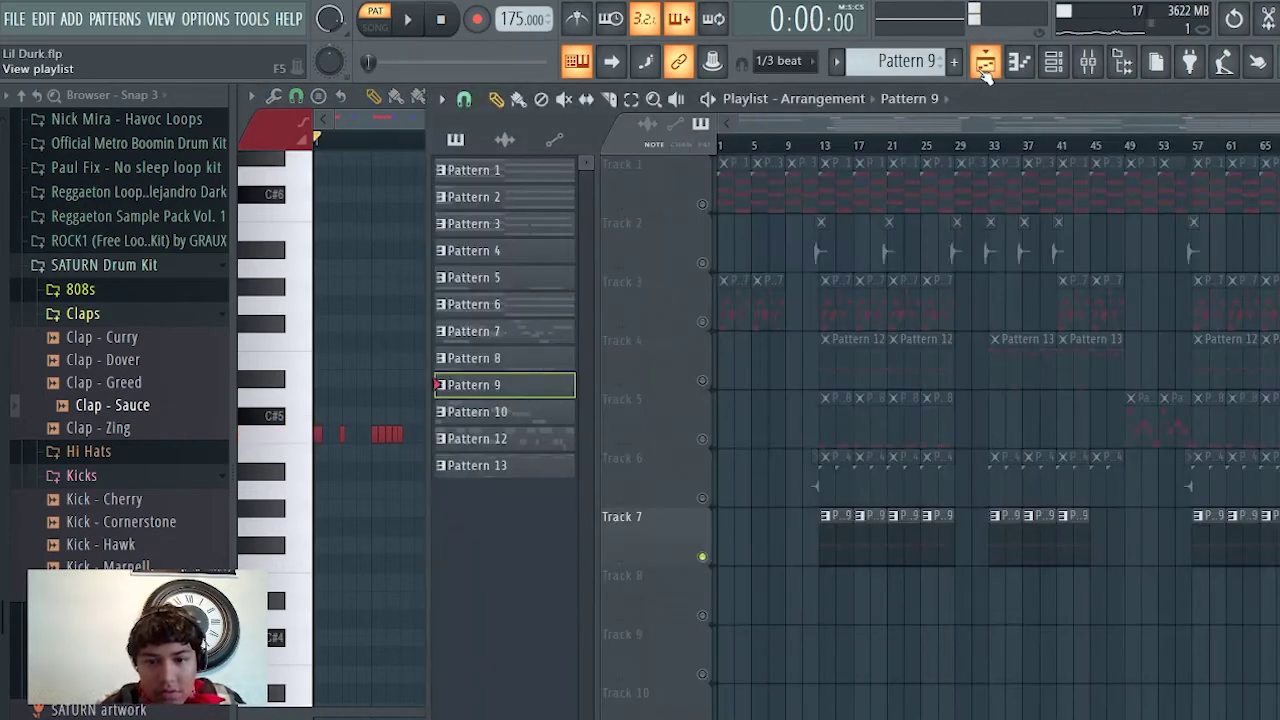
click(703, 498)
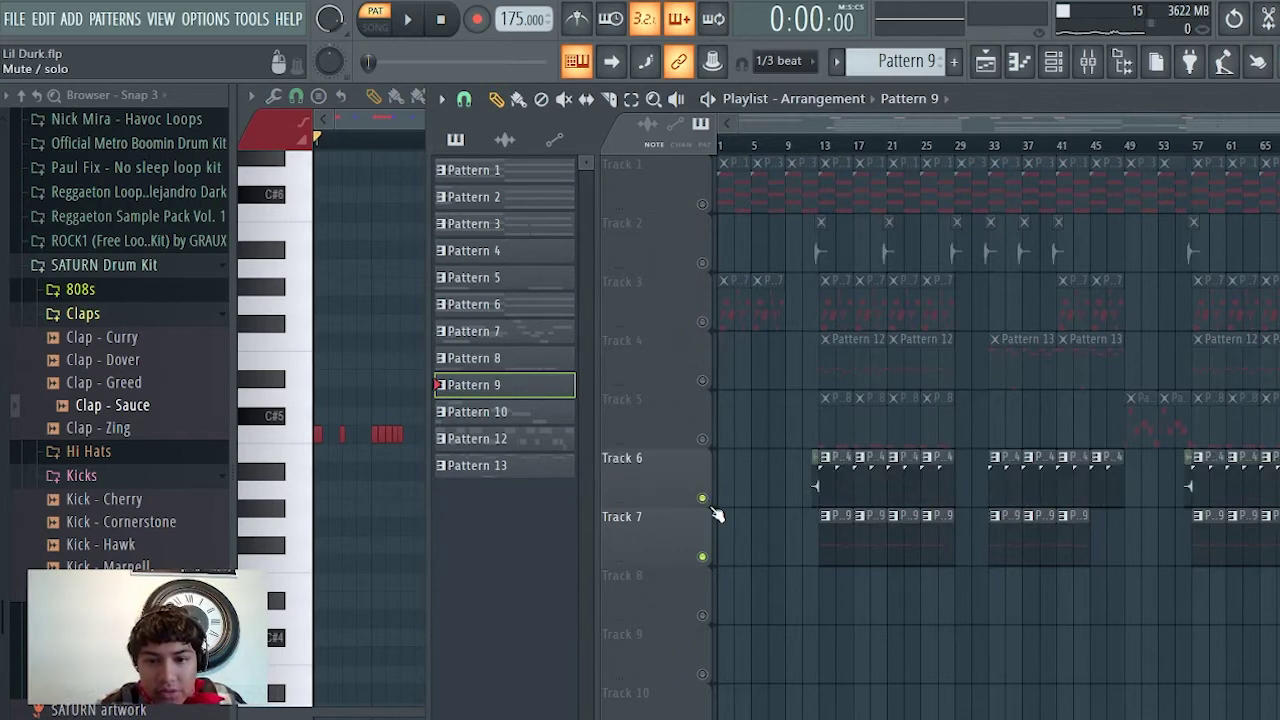
click(838, 487)
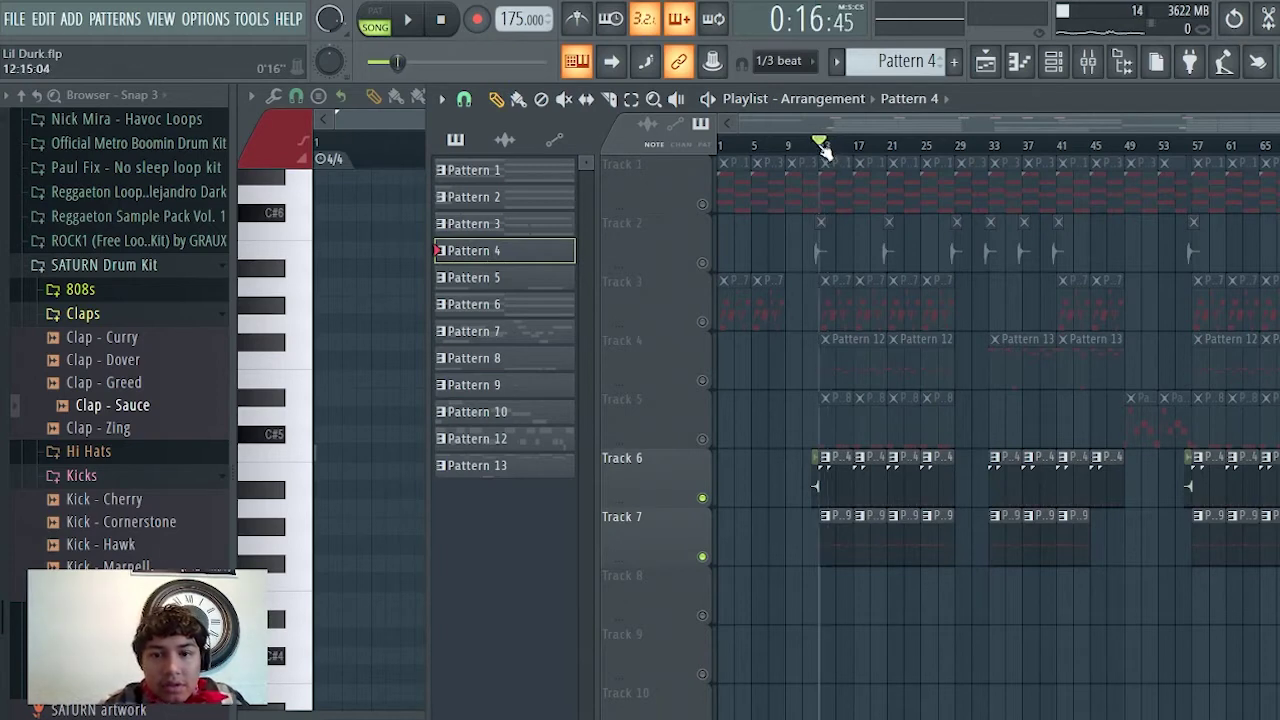
click(703, 557)
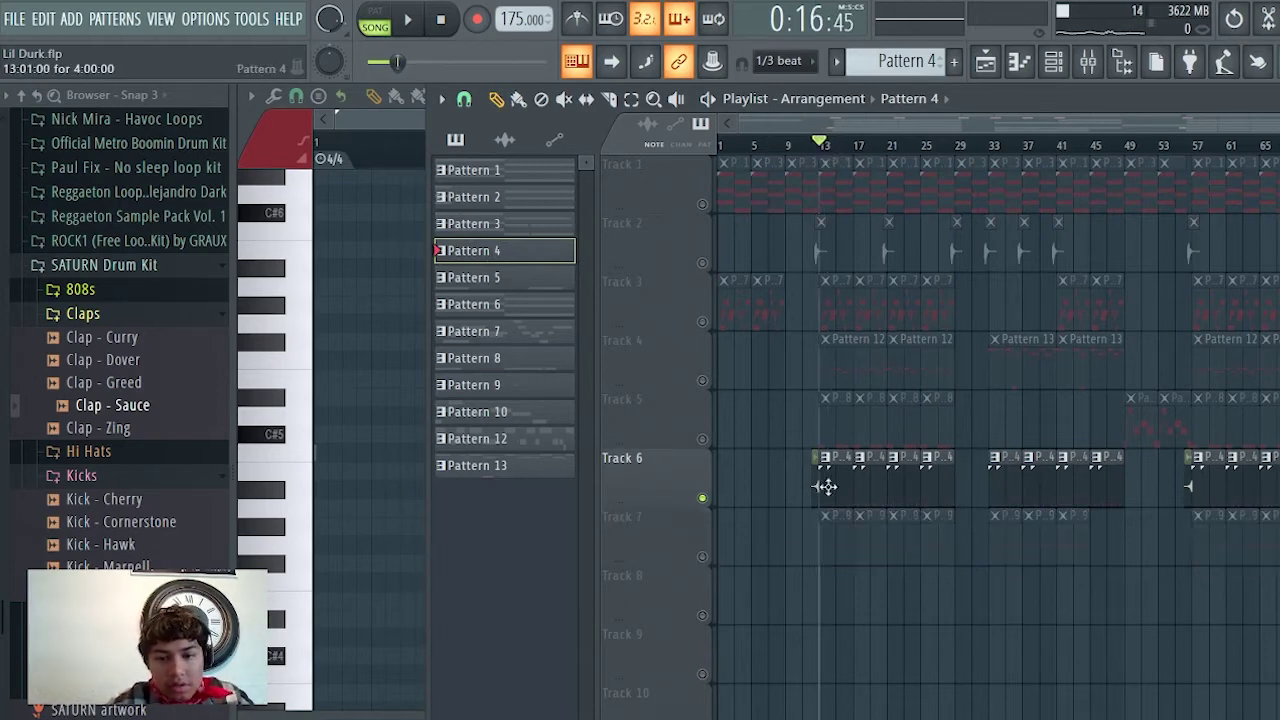
Step: Play Pattern 4's snare notes, then switch the piano roll to Kick - Marnell
double_click(834, 485)
key(space)
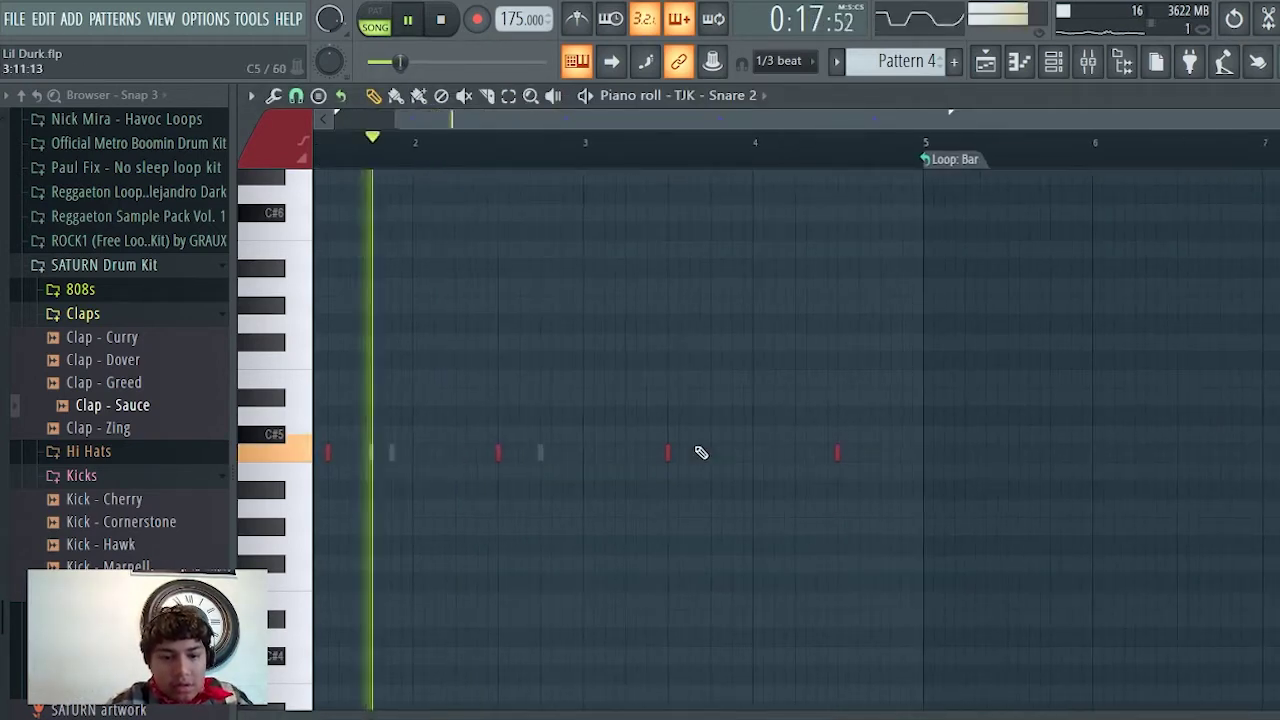
click(742, 96)
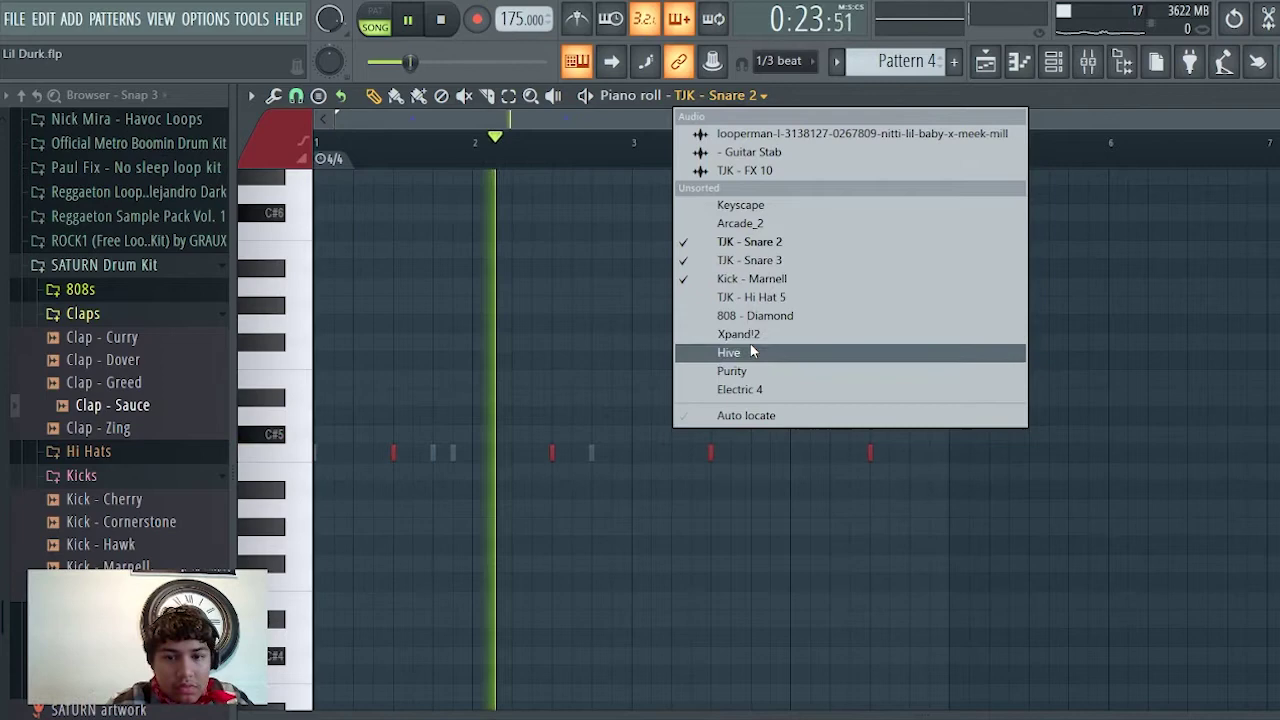
click(755, 279)
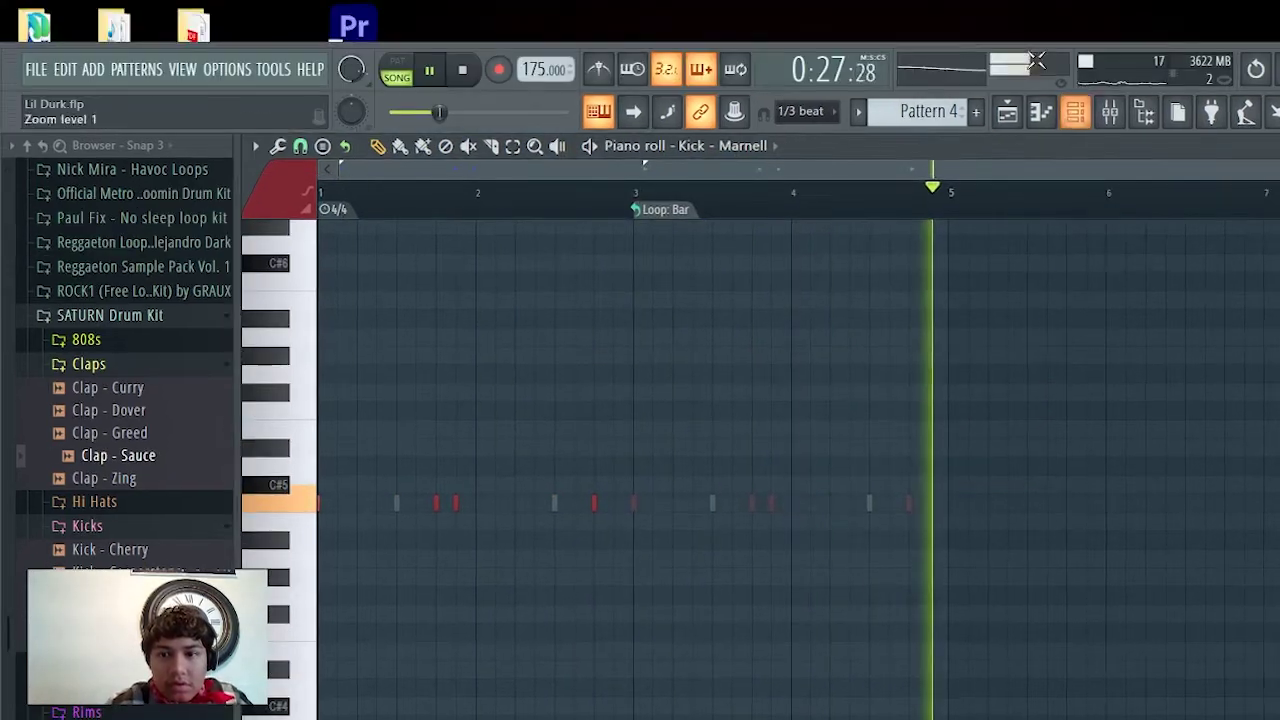
Step: View the channel rack's step sequence, maximize the window, and bring the playlist back with F5
click(1020, 66)
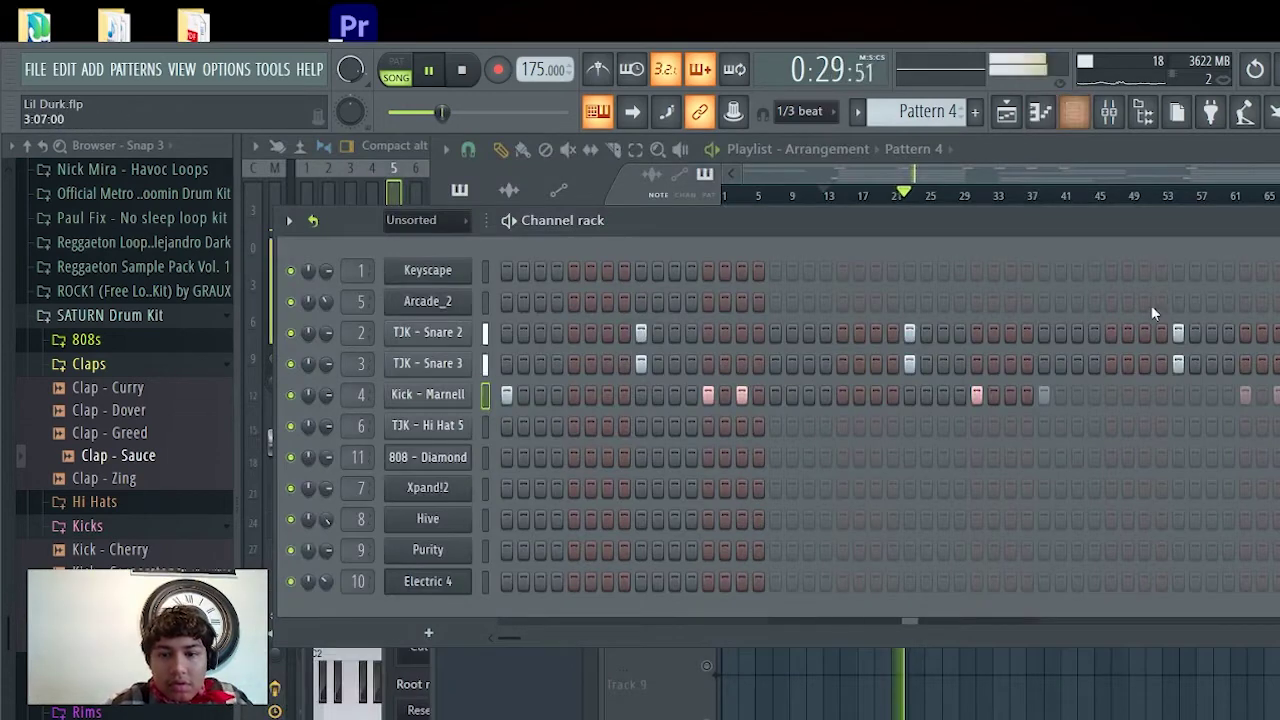
click(1008, 123)
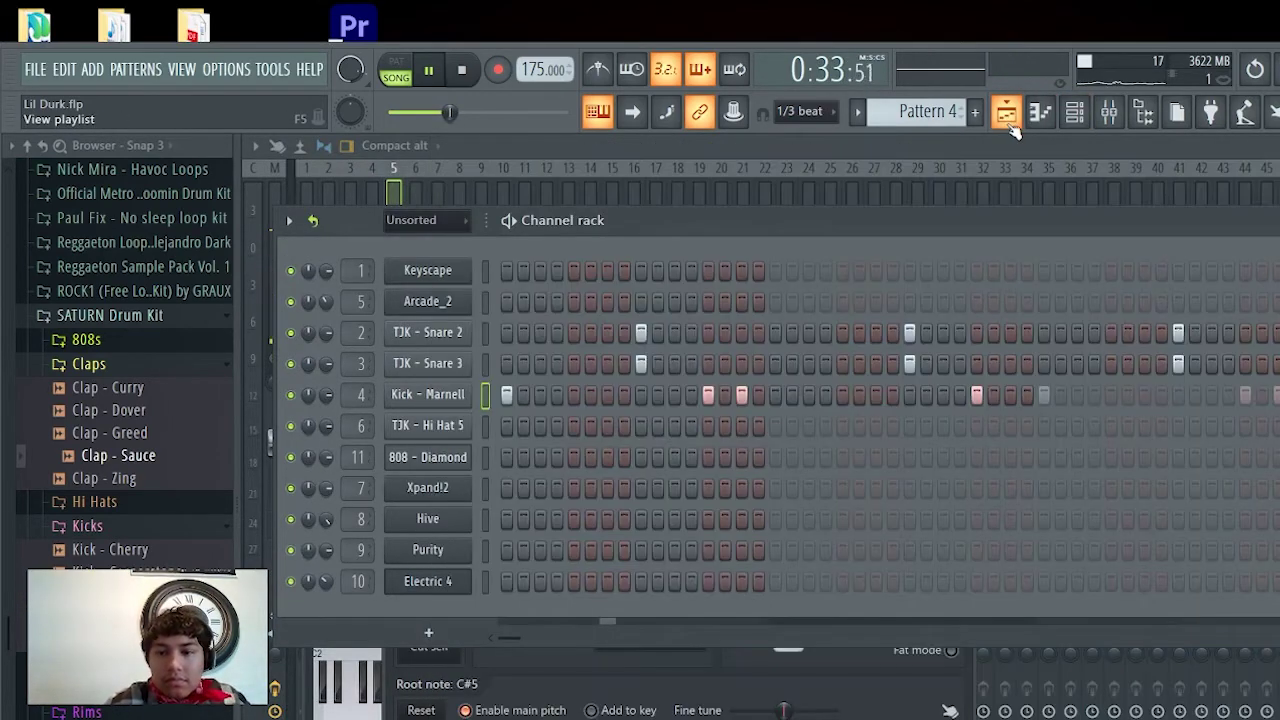
key(alt+Return)
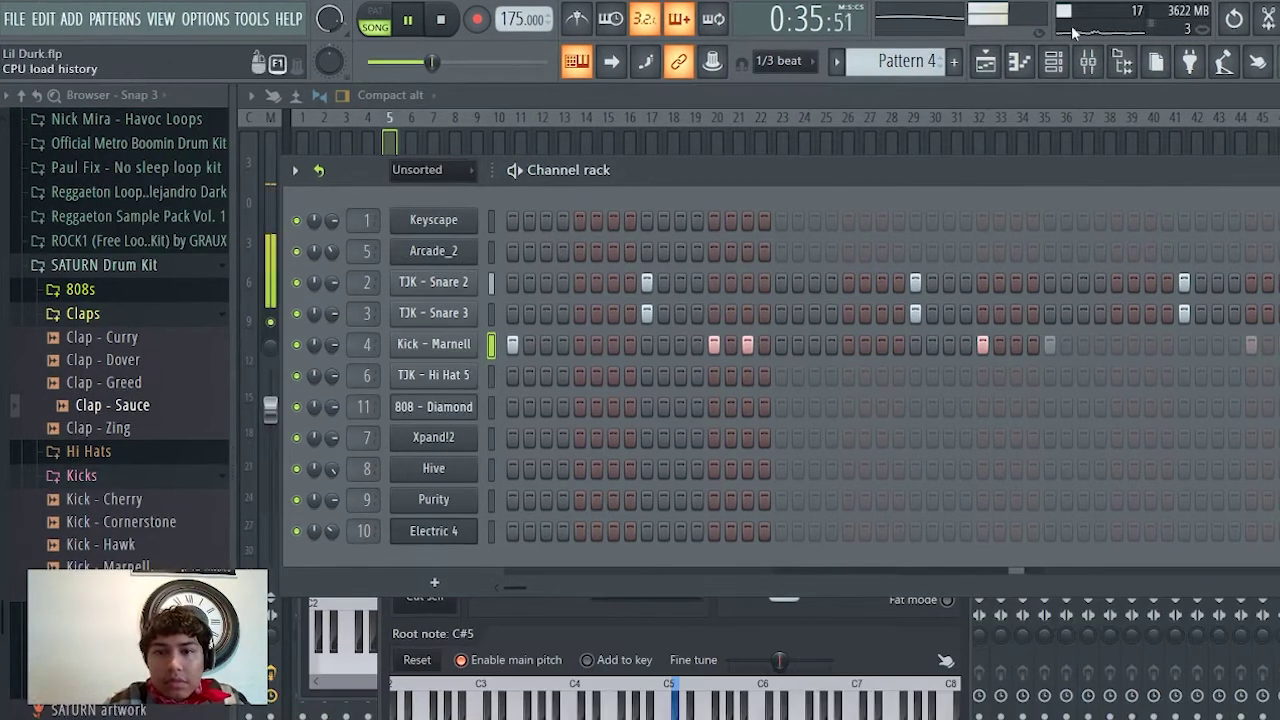
key(F5)
Step: Stop playback, unmute the 808 on Track 4 and mute the drums on Track 6
key(space)
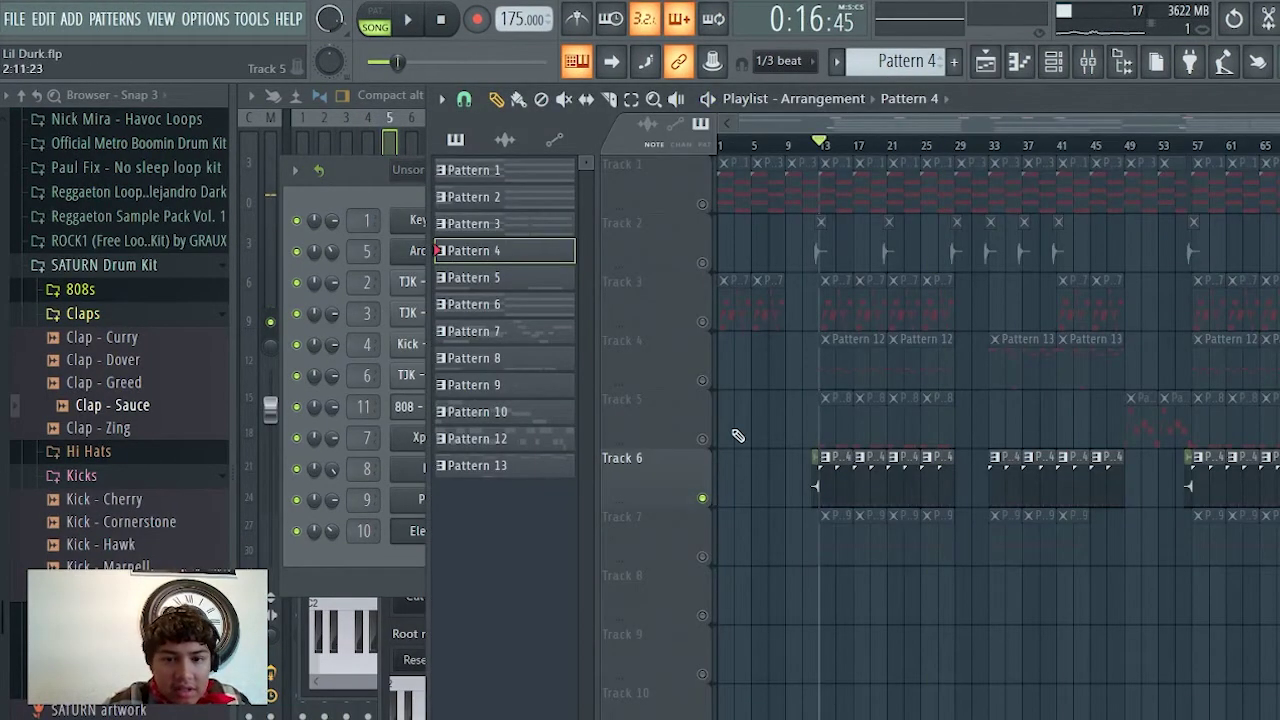
click(703, 381)
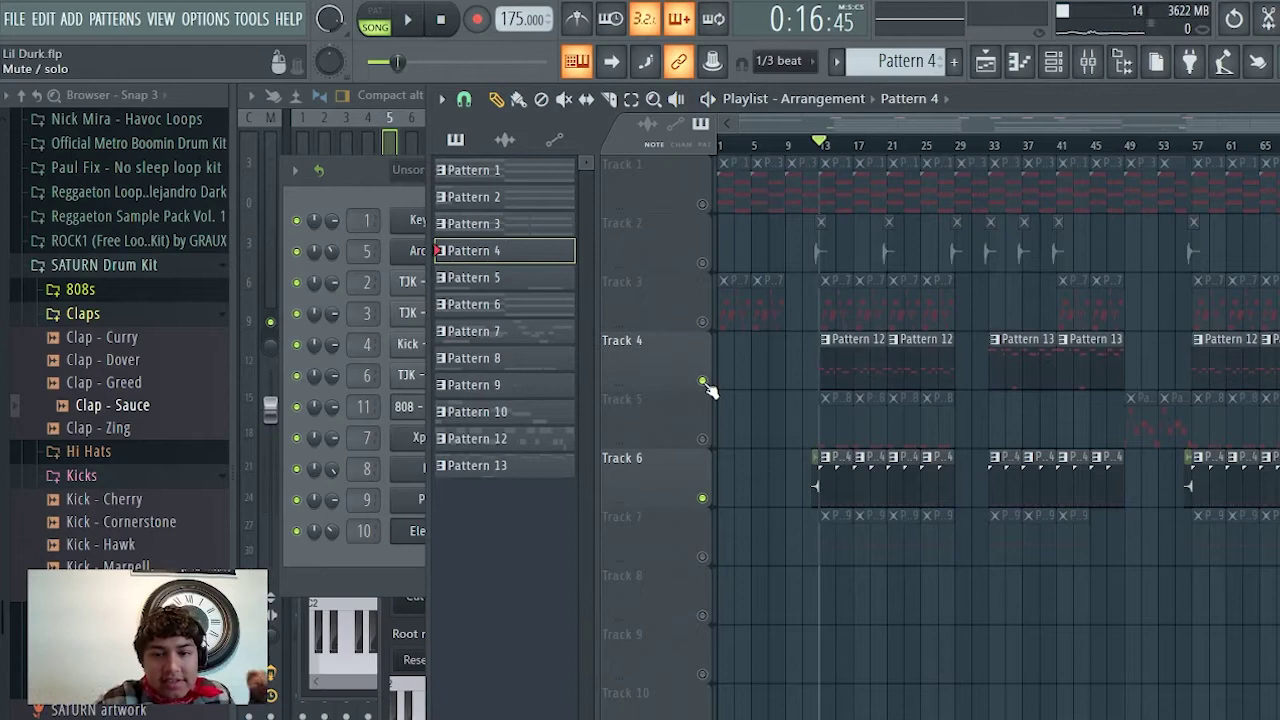
click(703, 498)
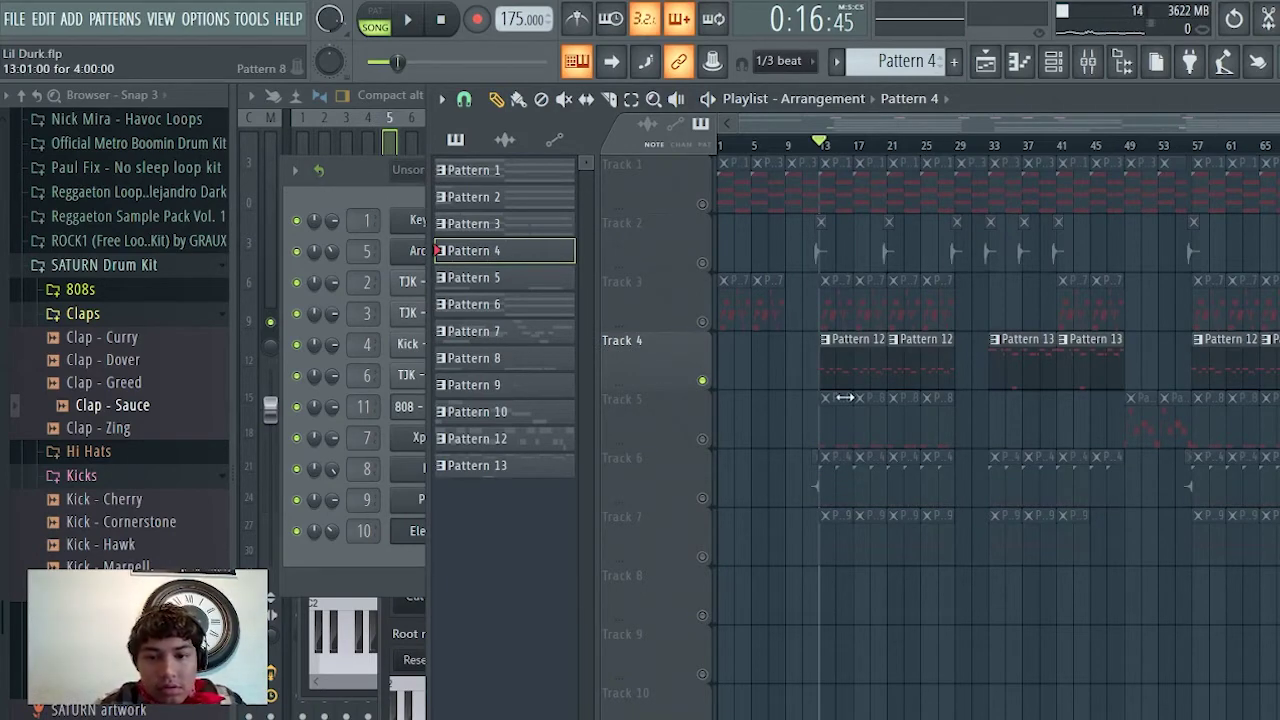
Step: Open Pattern 12's 808 - Diamond notes in the piano roll, zoom out, play them, then return to the playlist
double_click(836, 366)
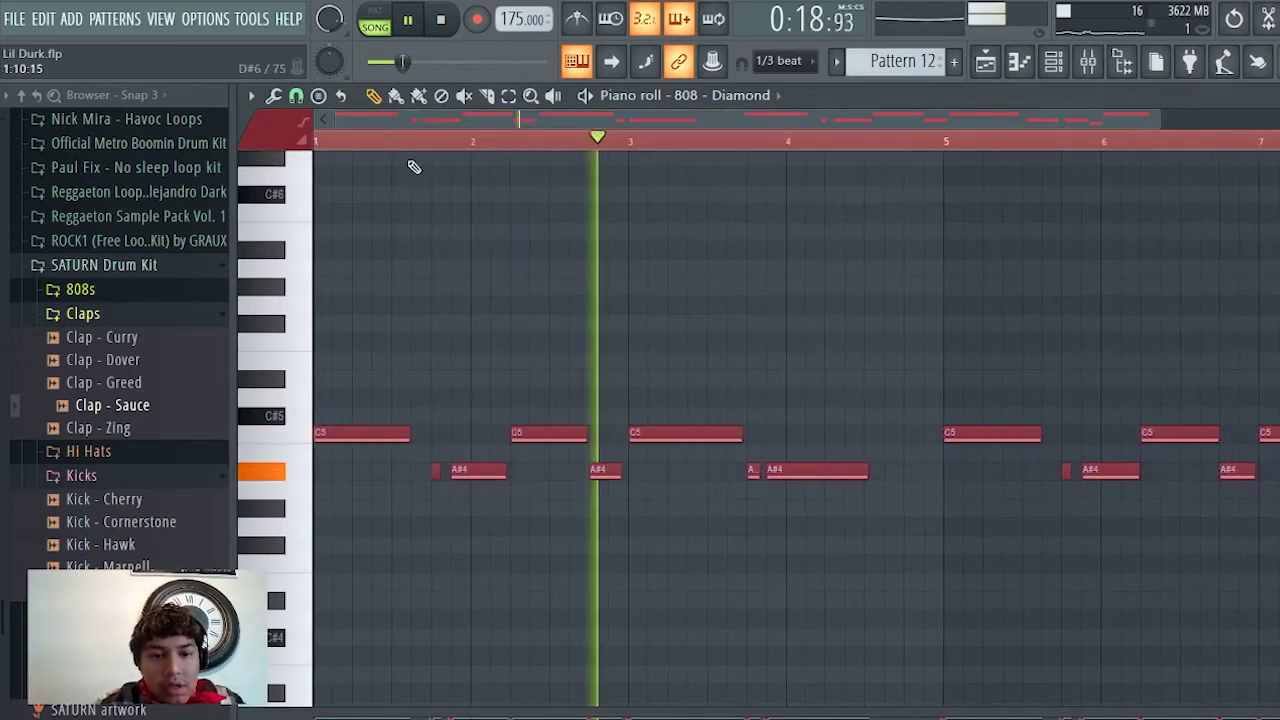
key(space)
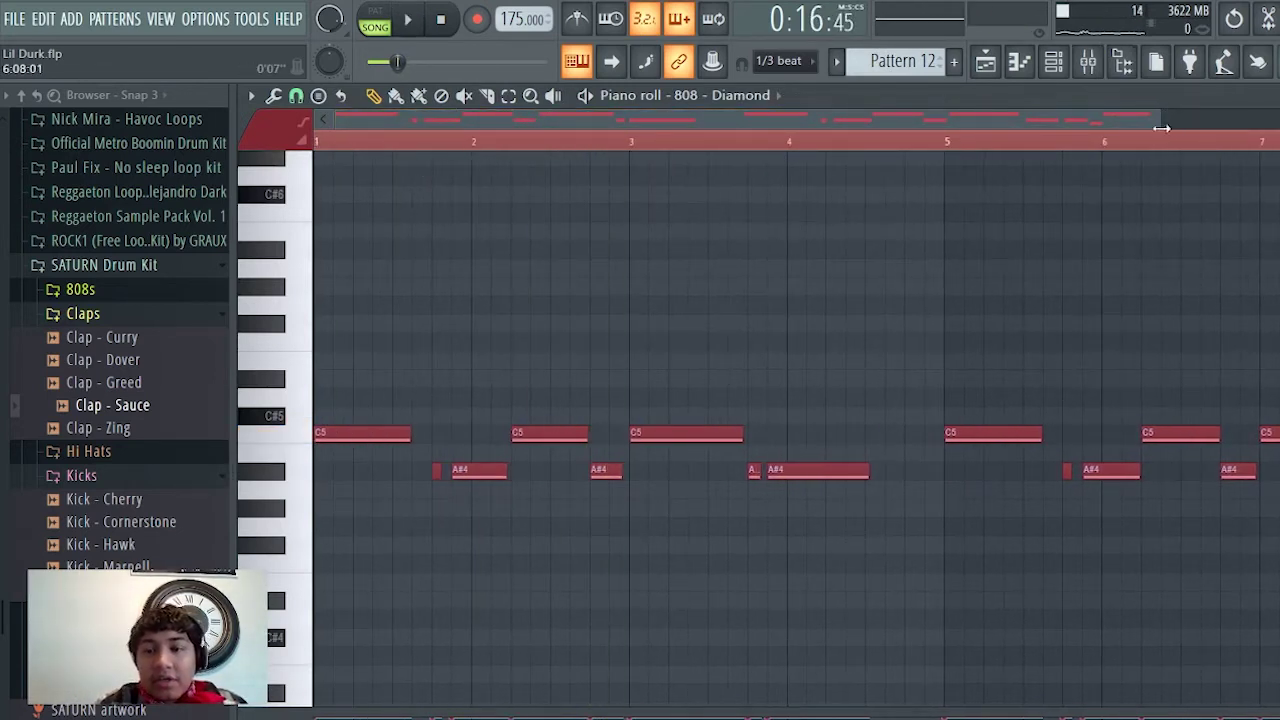
drag(1160, 125, 1276, 125)
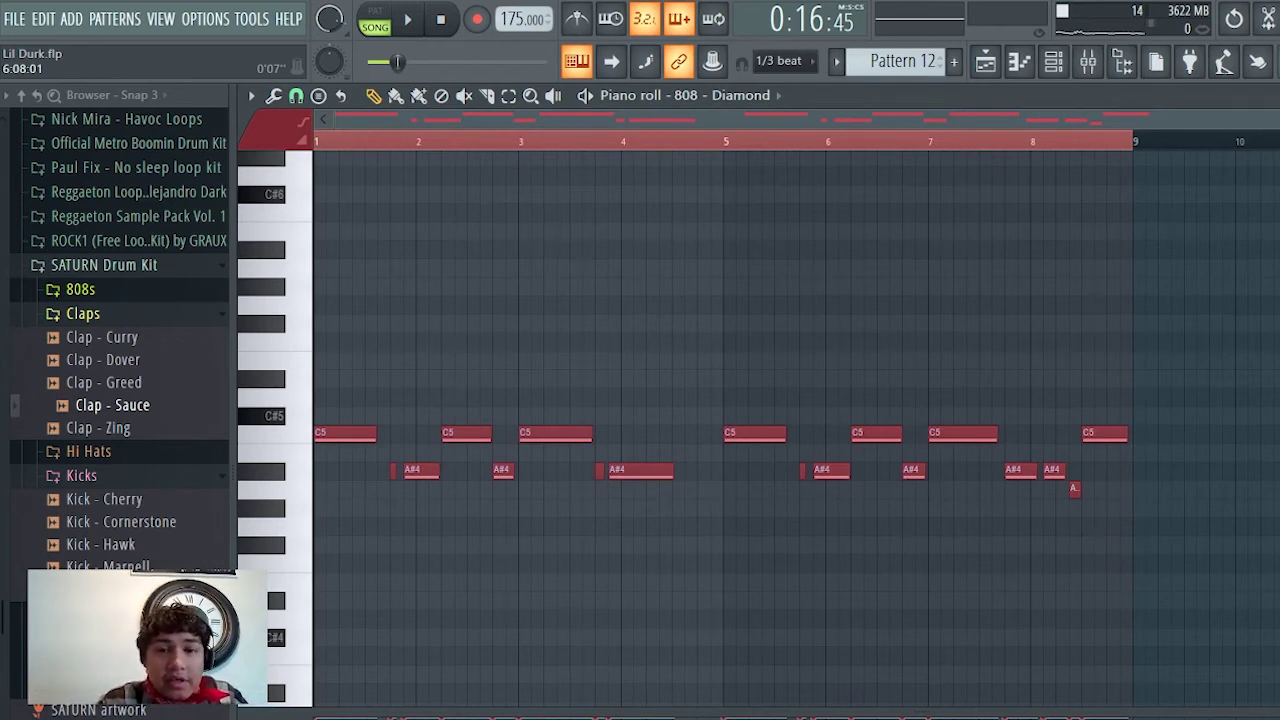
key(space)
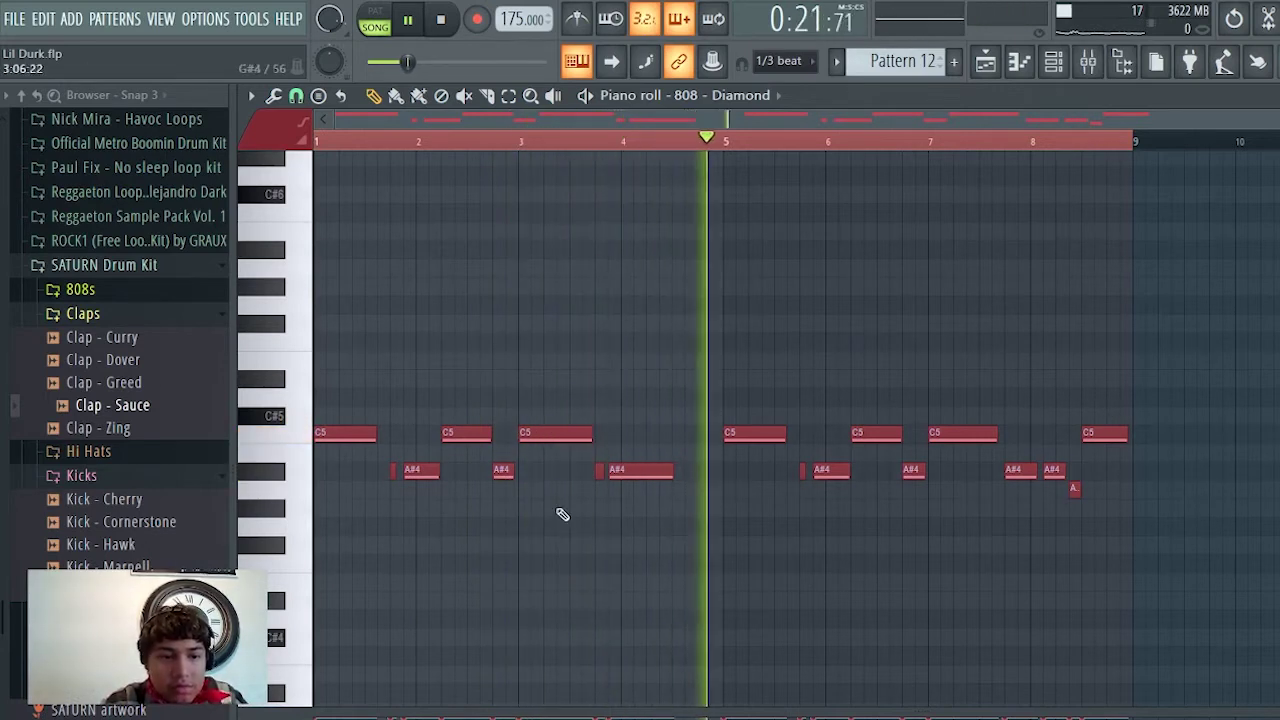
click(195, 266)
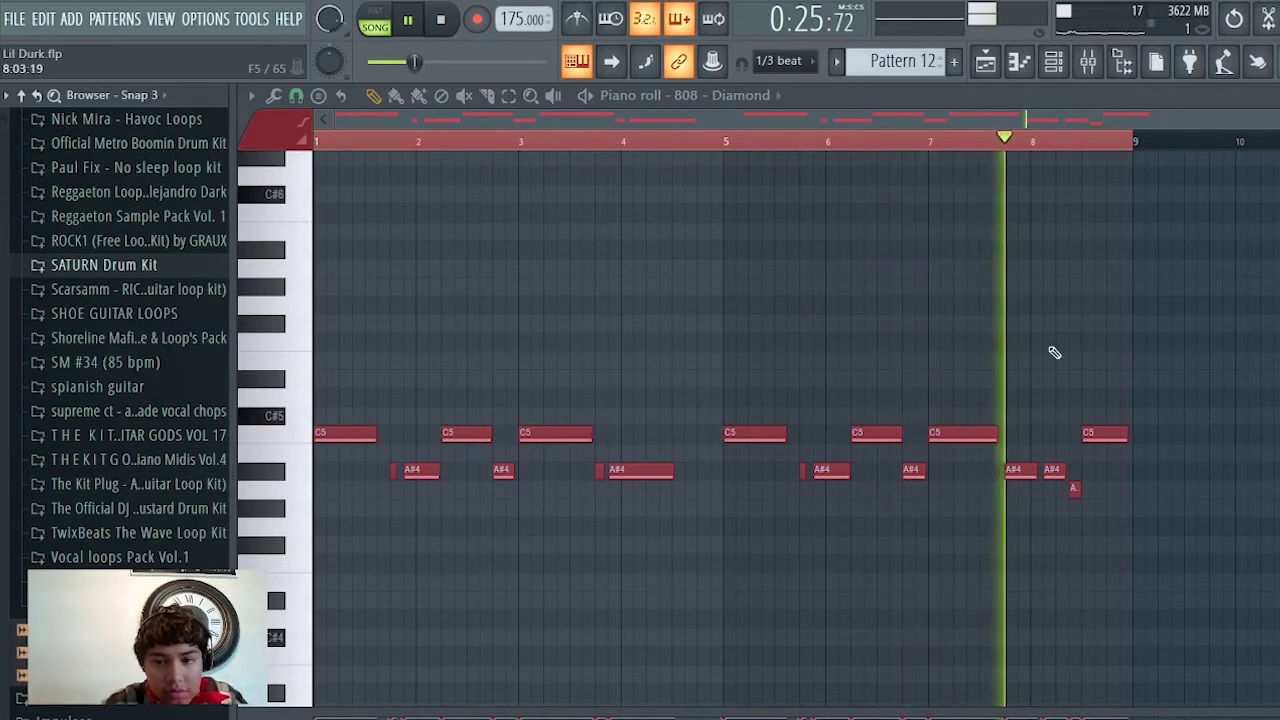
key(space)
click(1003, 80)
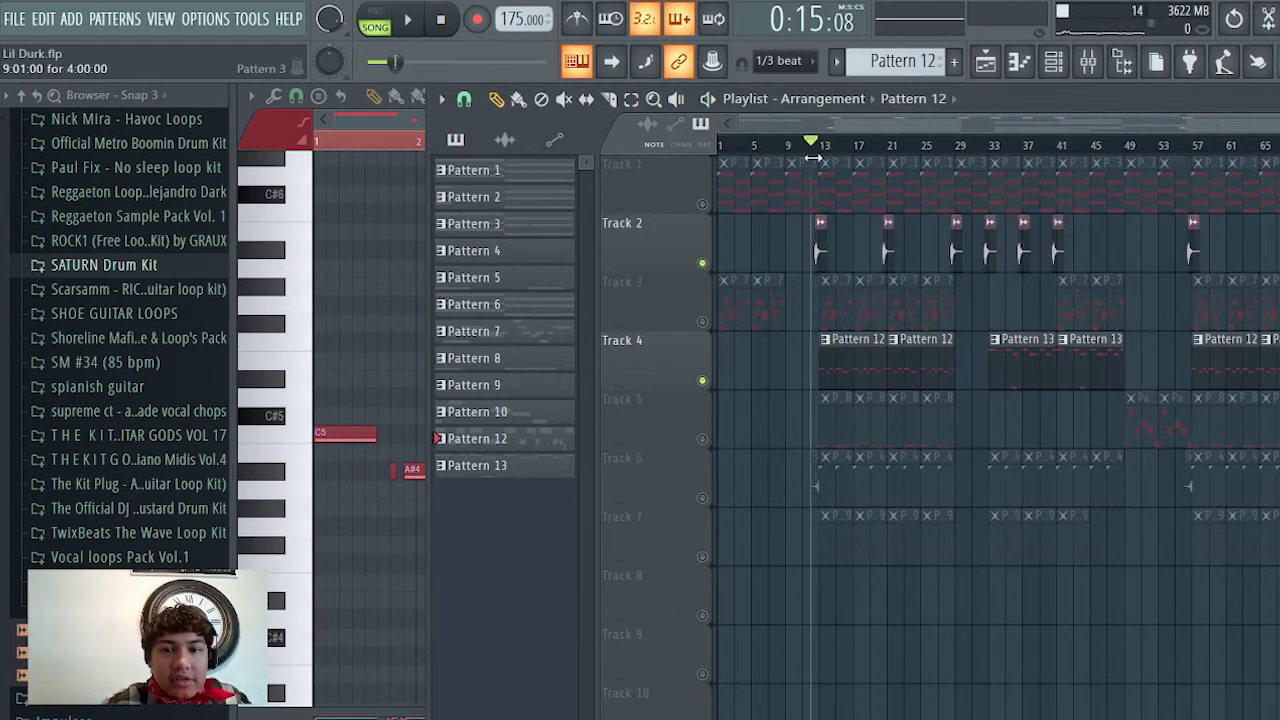
Step: Play the song from bar 12, jump ahead to bar 19, mute Track 4, then stop
key(space)
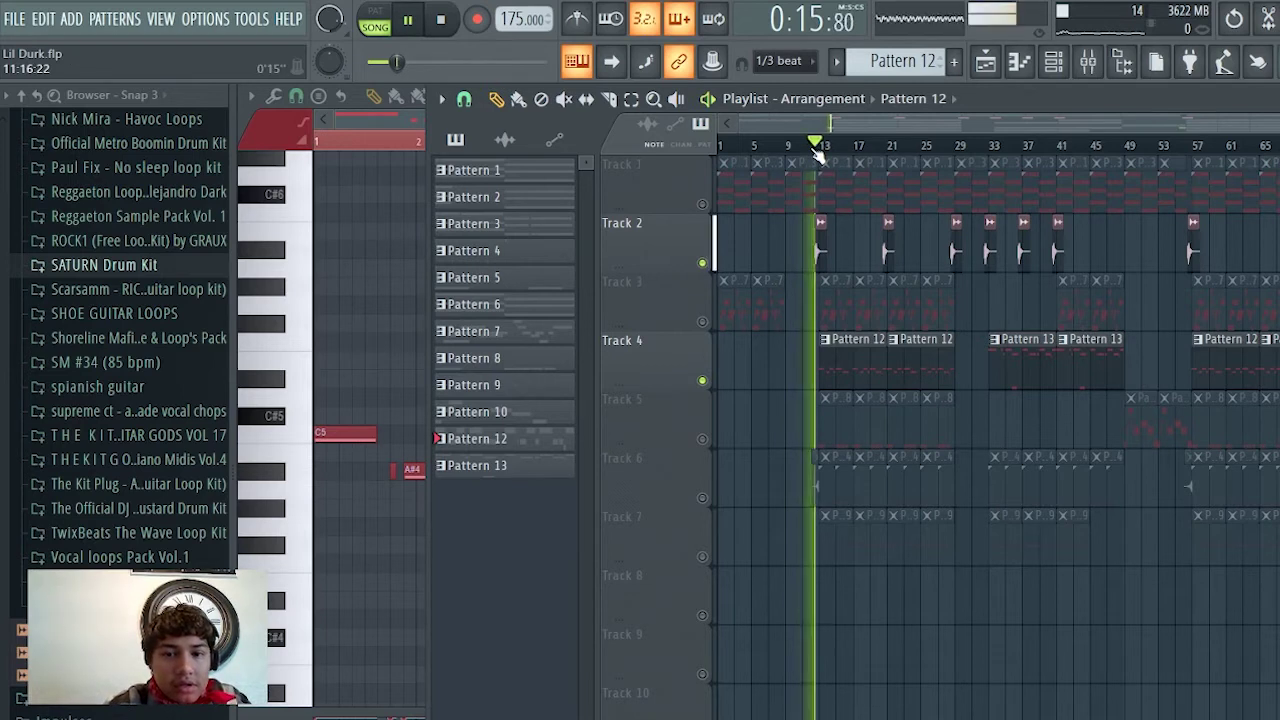
drag(818, 150, 885, 145)
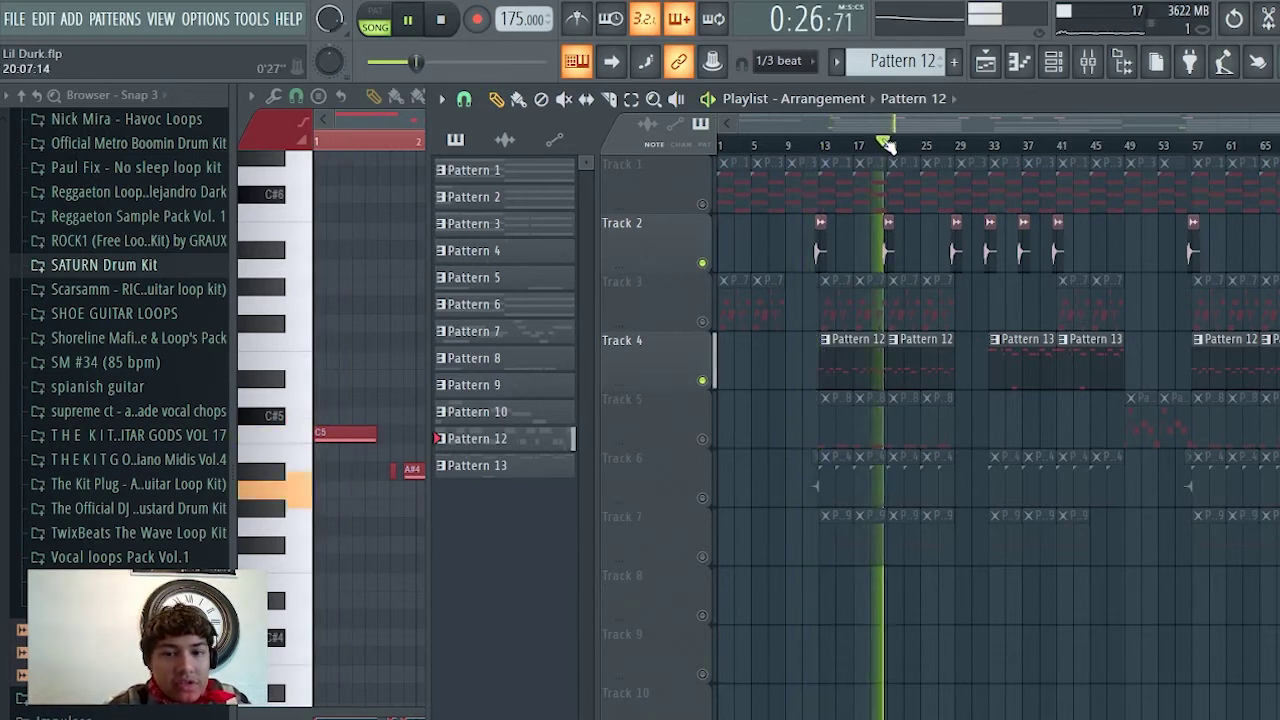
click(702, 380)
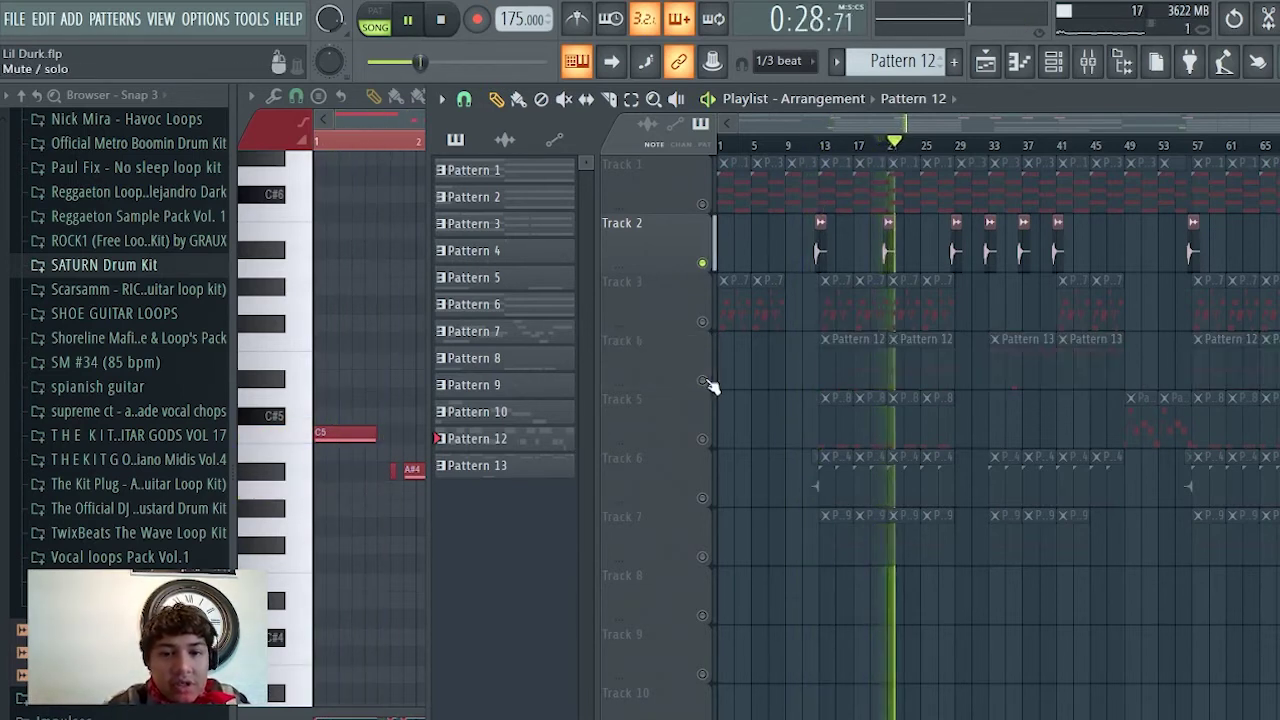
key(space)
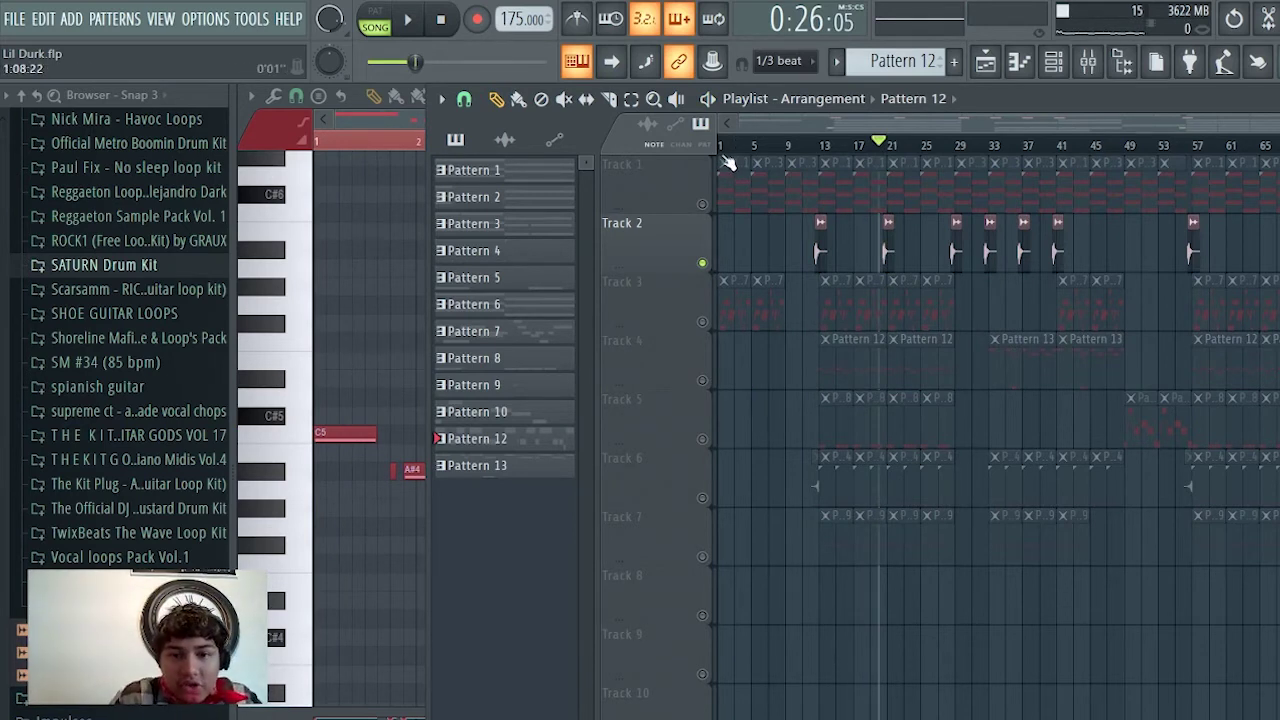
Step: Unmute Tracks 1, 3, 4, 5, 6 and 7 so the full beat plays
click(703, 203)
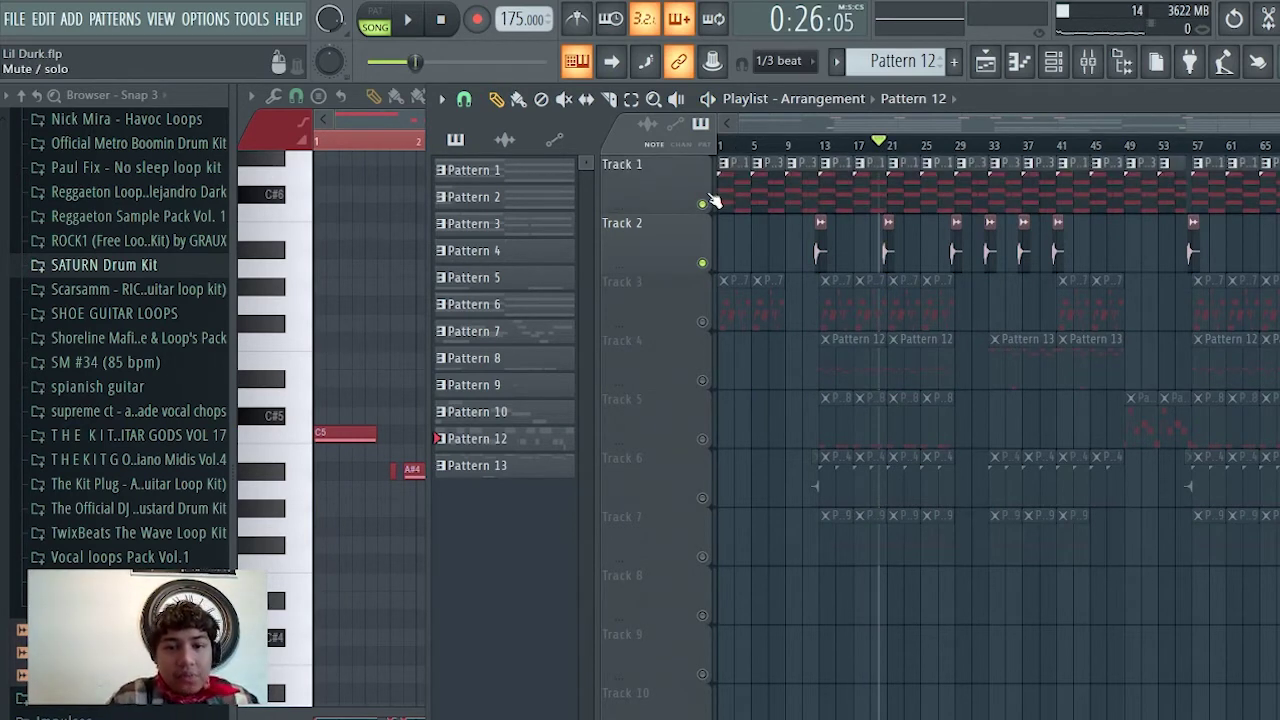
click(702, 323)
click(702, 381)
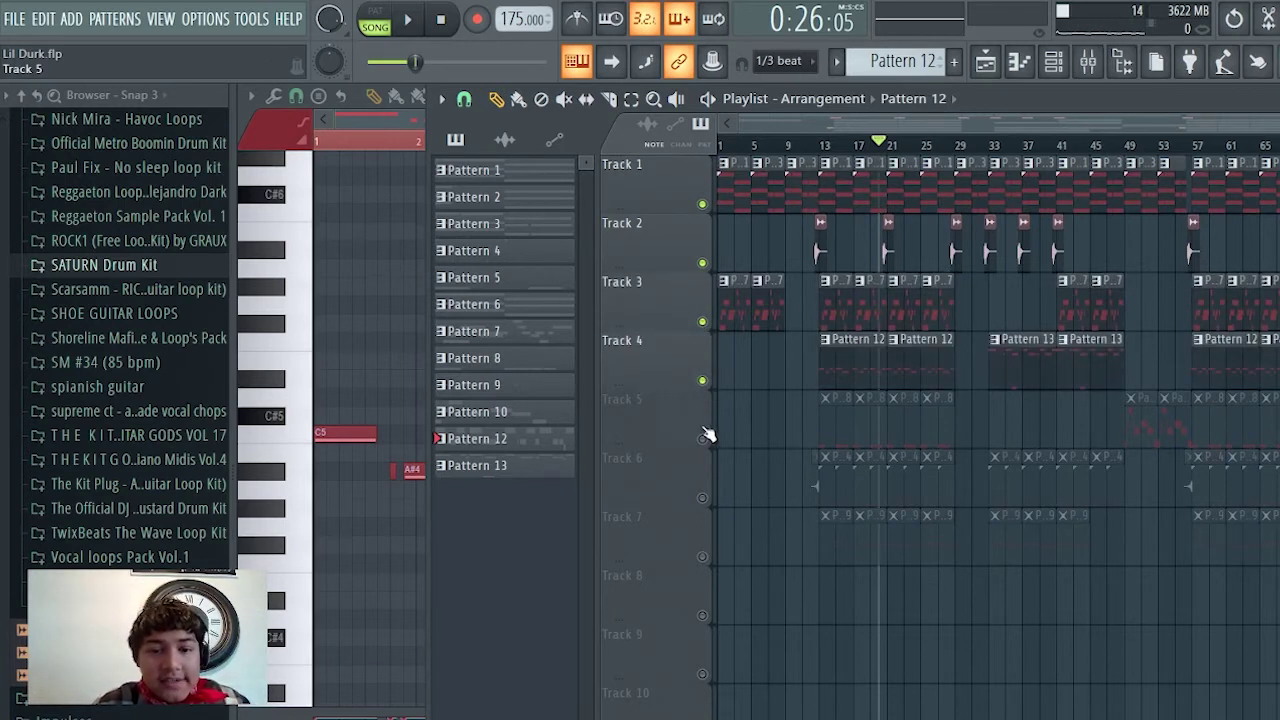
click(703, 439)
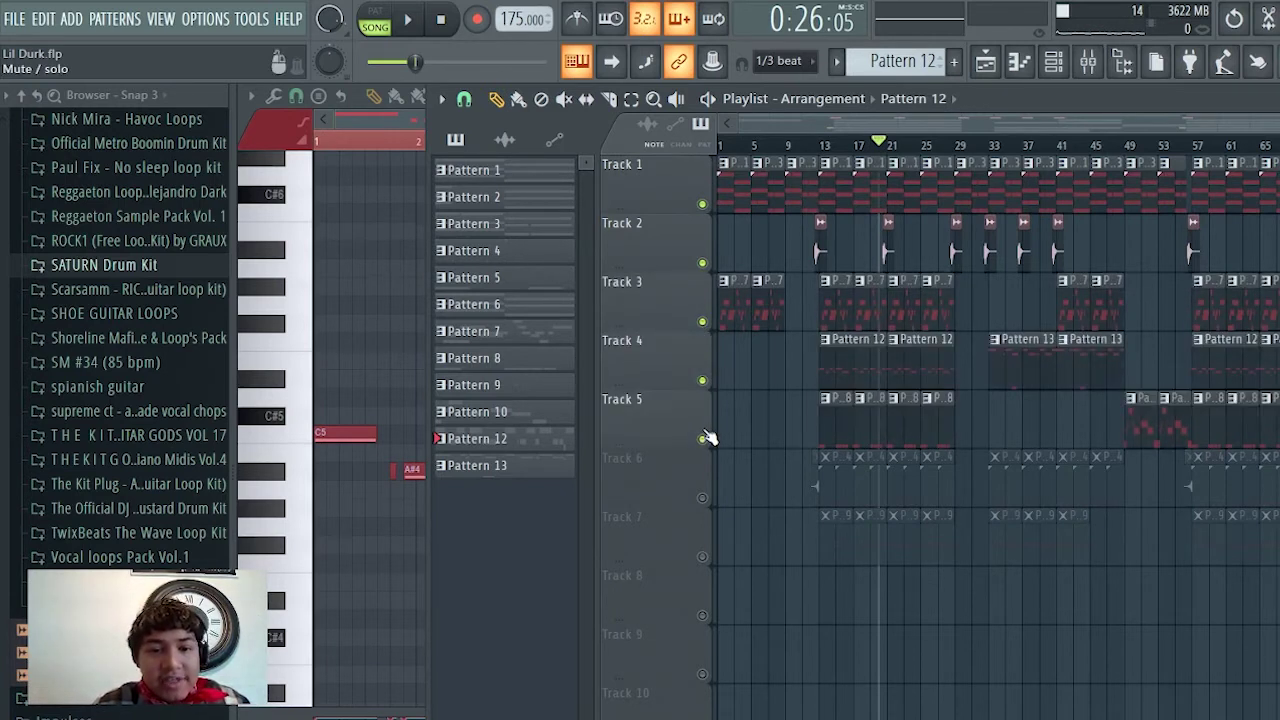
click(702, 498)
click(702, 557)
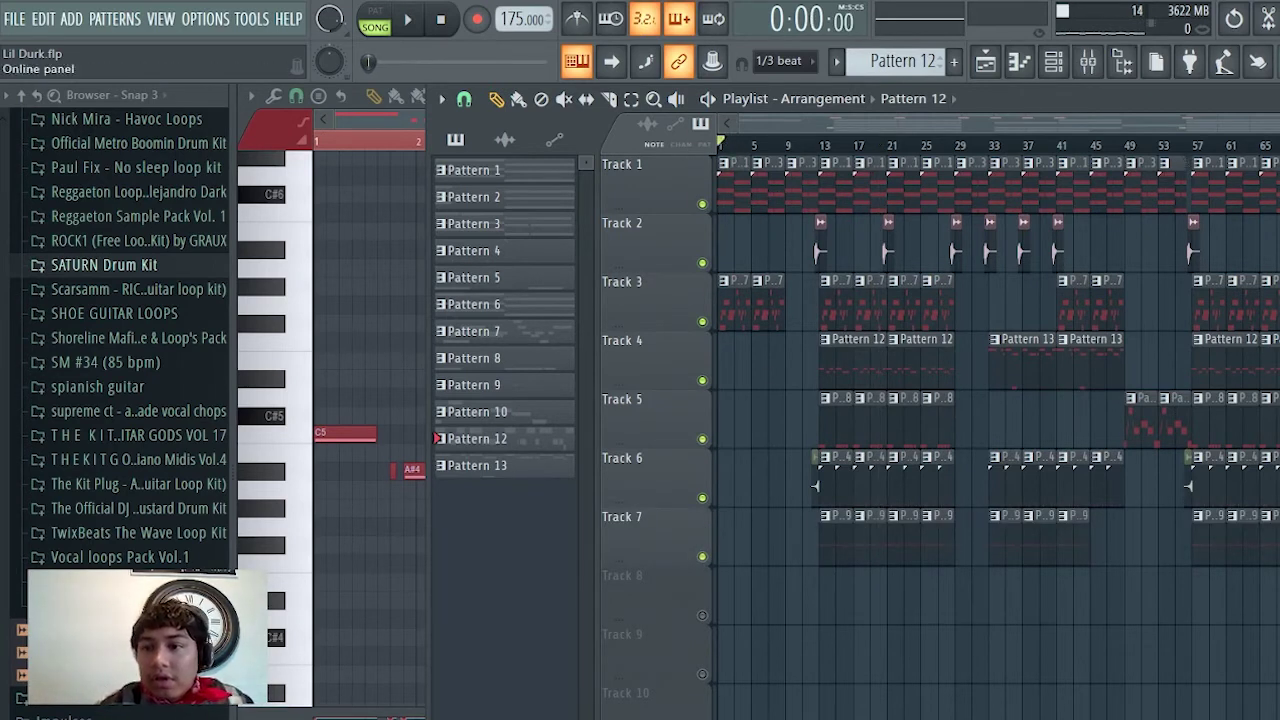
Step: Maximize the playlist and view Pattern 7's Keyscape chord notes in the piano roll
click(1272, 98)
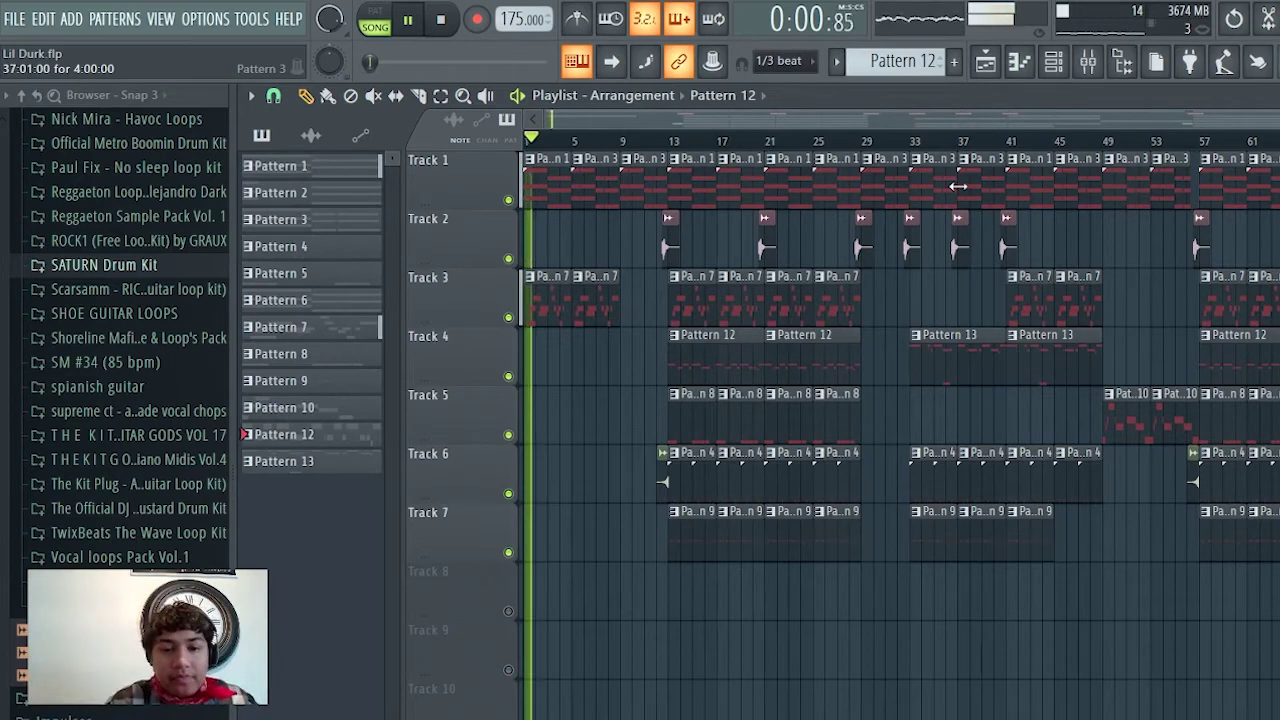
double_click(552, 308)
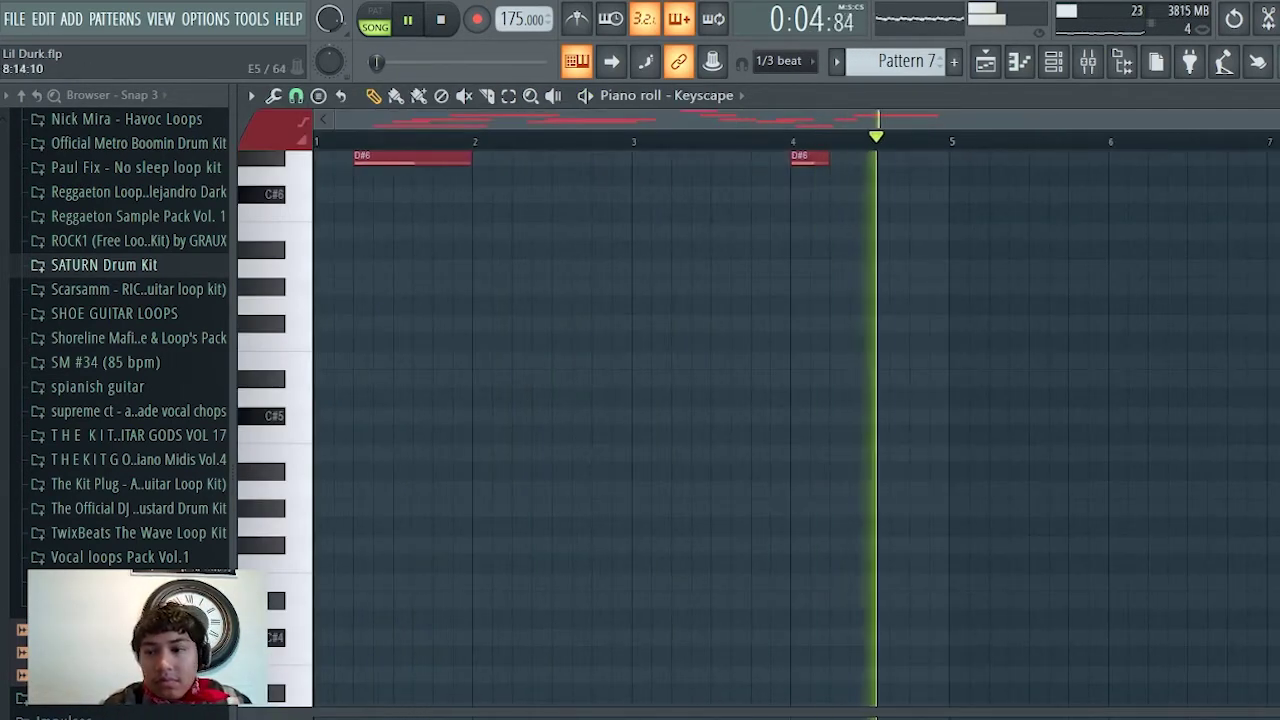
scroll(800, 420, up, 5)
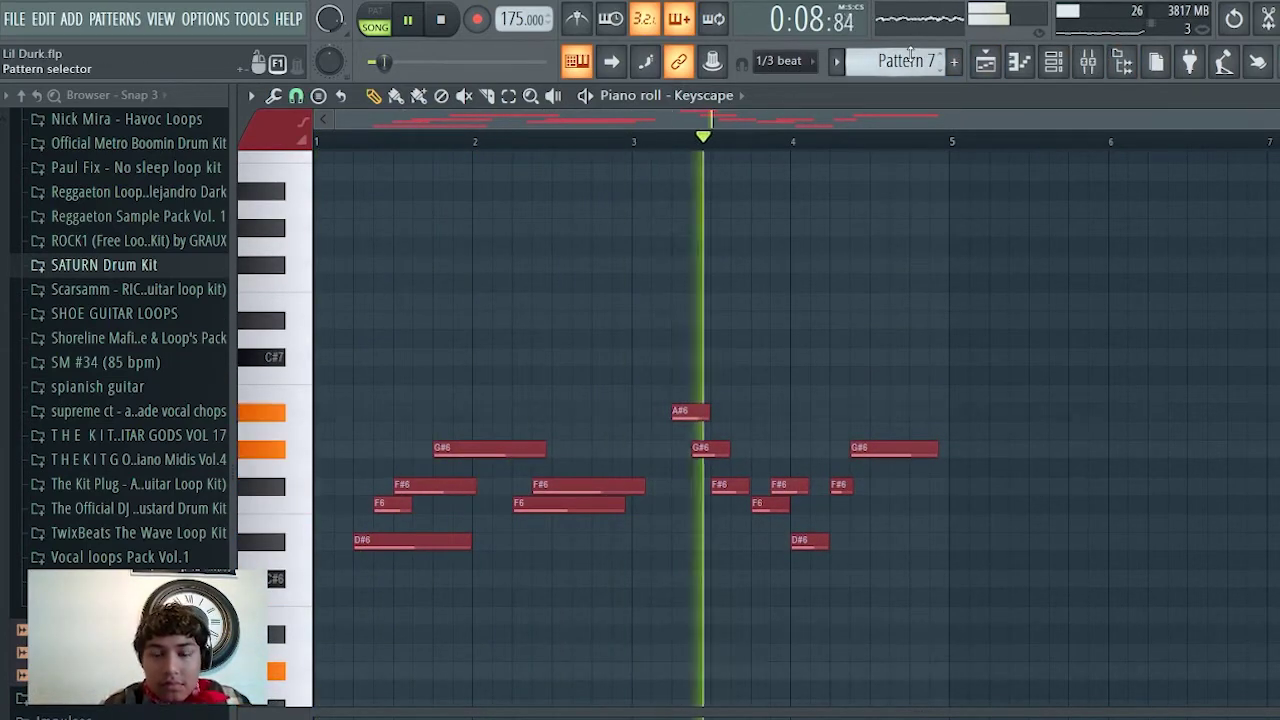
click(988, 64)
Step: View Pattern 3's Keyscape chord notes, then go back to the arrangement
double_click(649, 205)
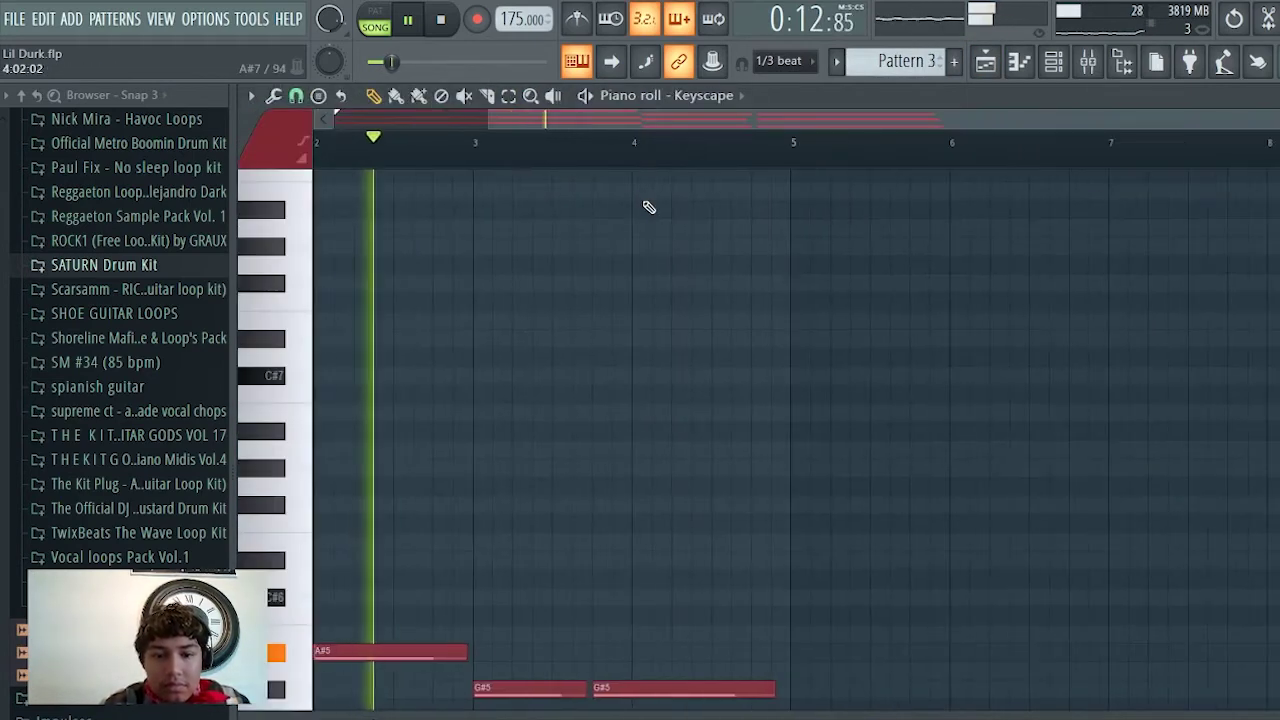
scroll(700, 210, down, 5)
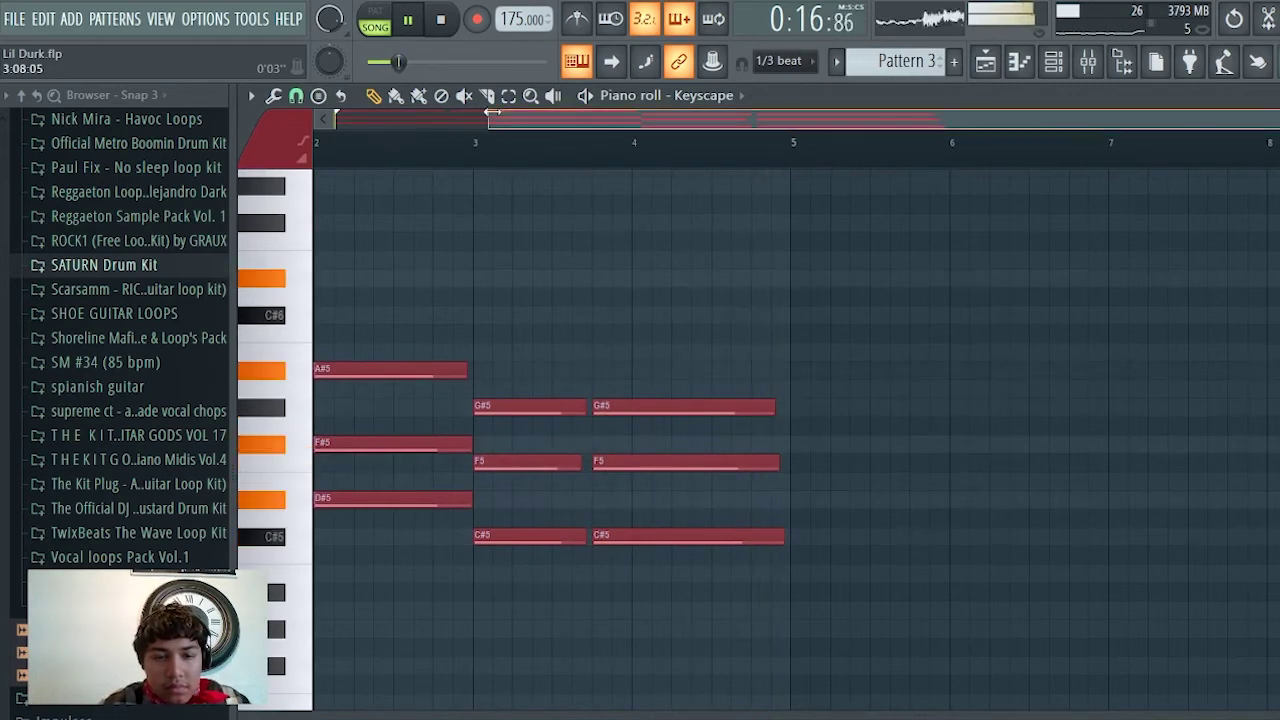
click(985, 61)
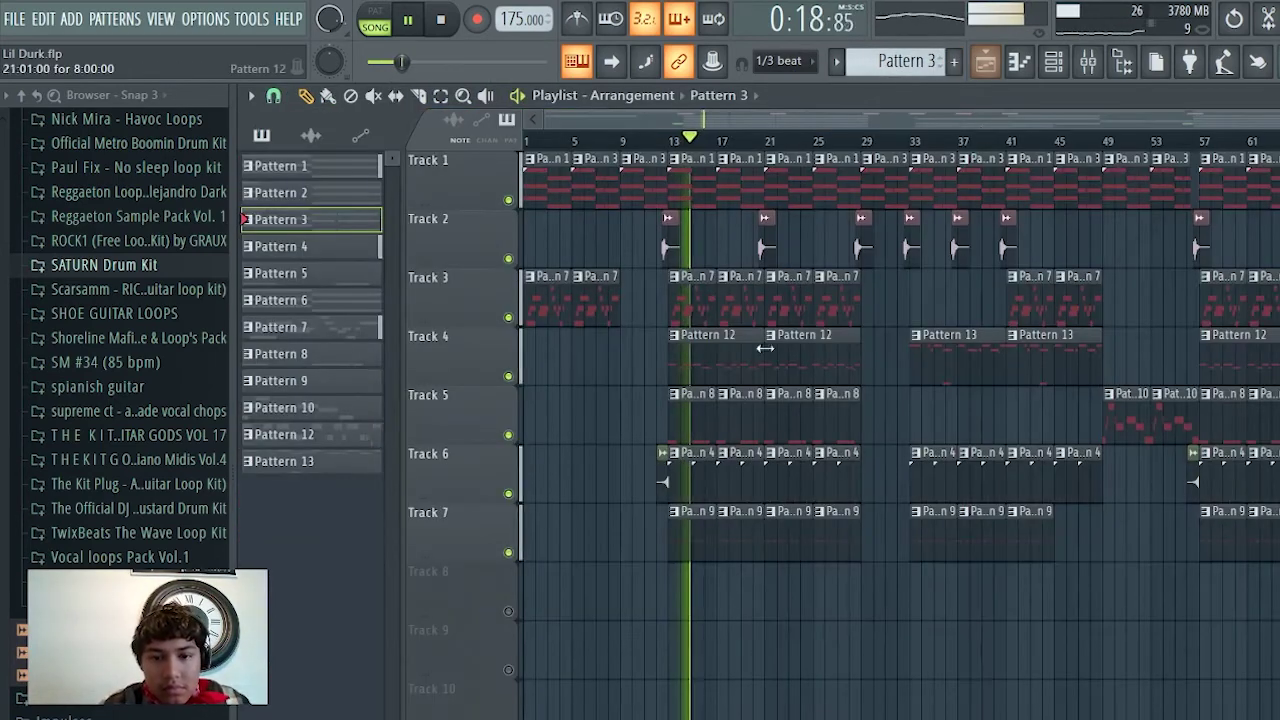
Step: Review the 808 - Diamond (Pattern 12), Arcade_2 (Pattern 8) and Pattern 3 chord notes in the piano roll
double_click(695, 351)
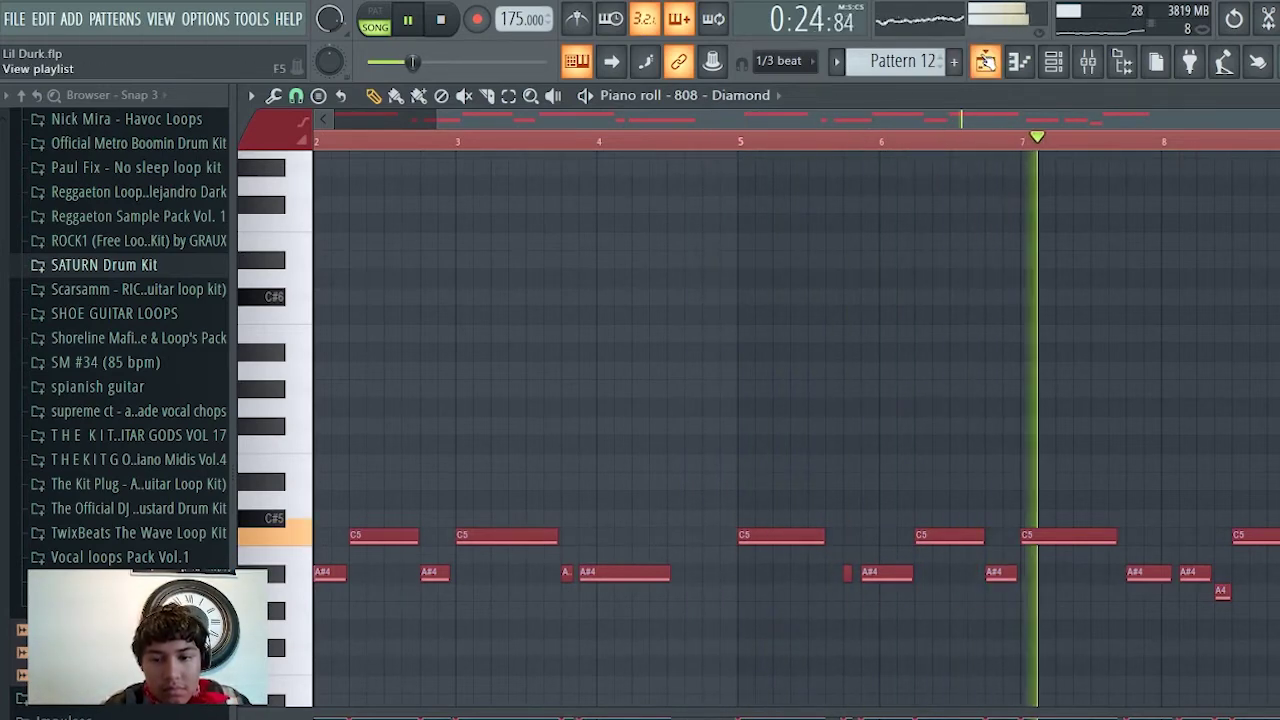
click(985, 61)
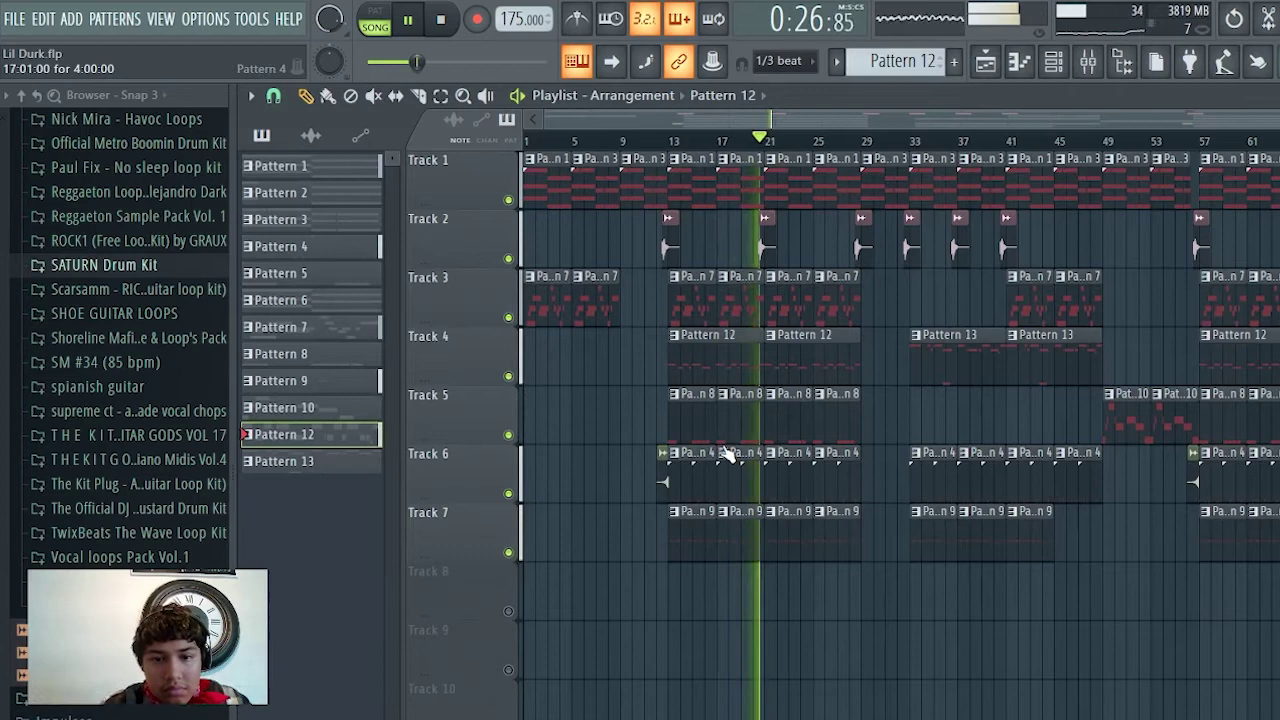
double_click(751, 417)
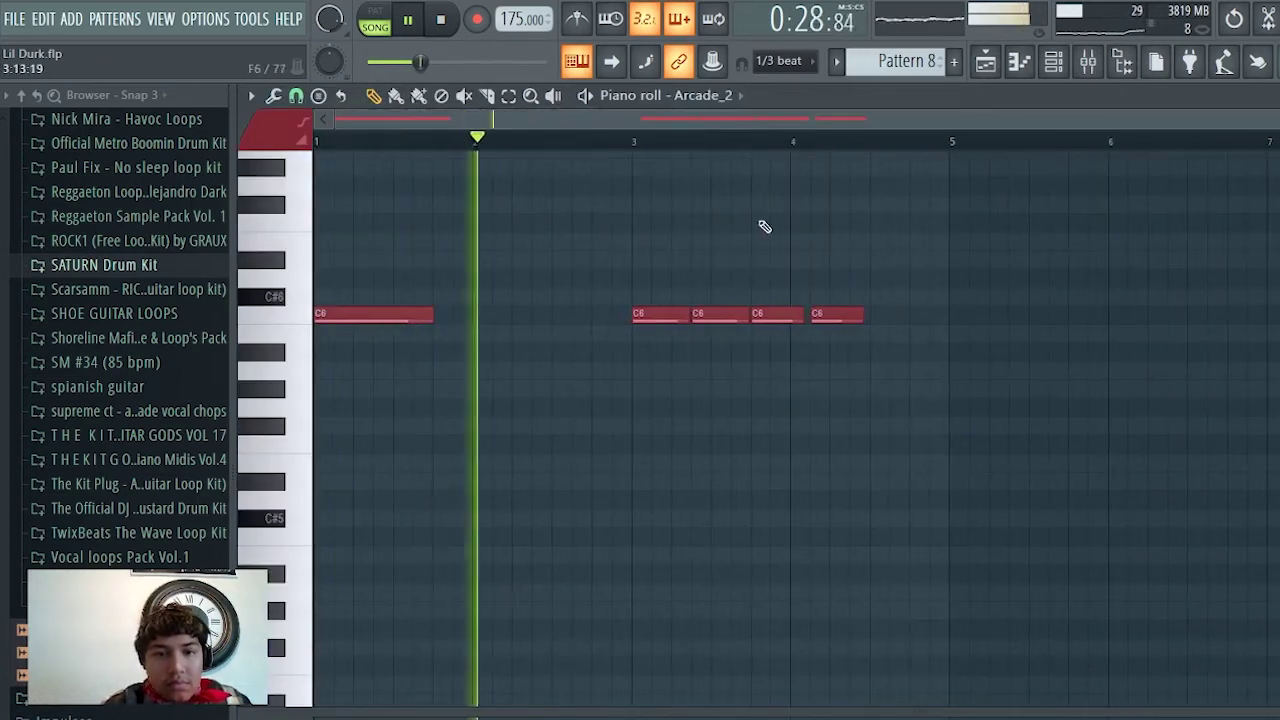
scroll(795, 430, up, 5)
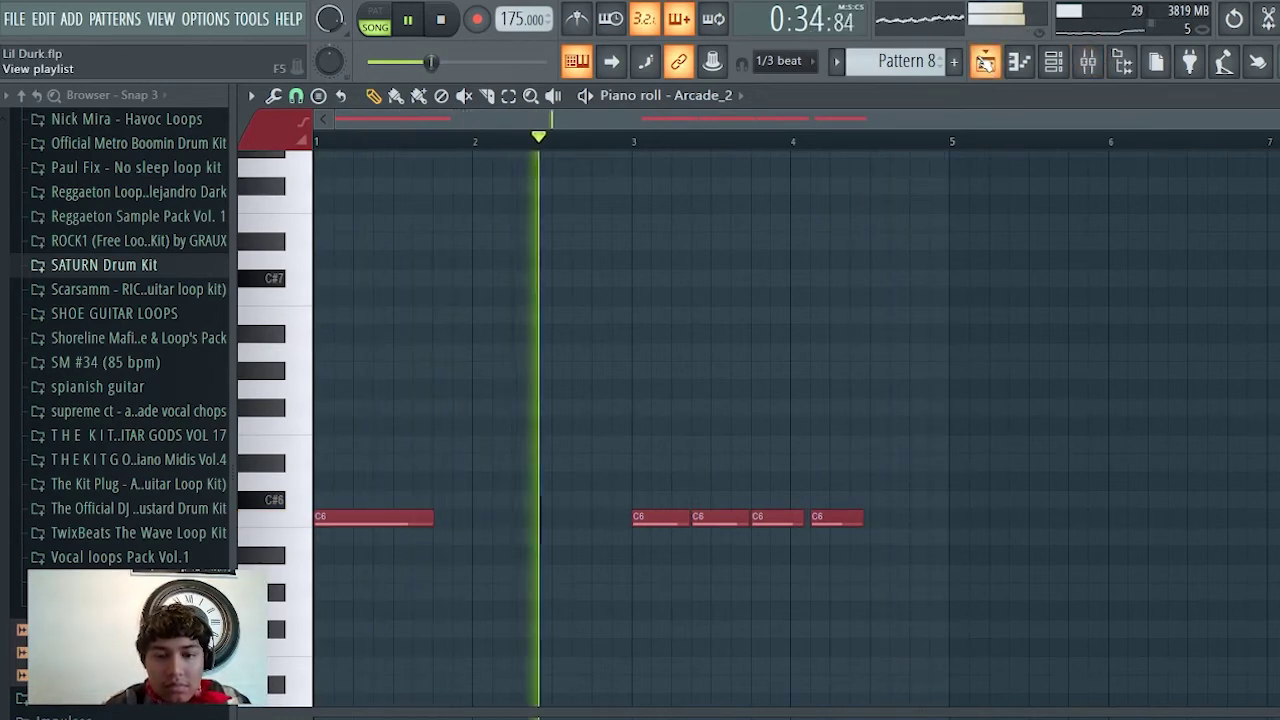
click(985, 62)
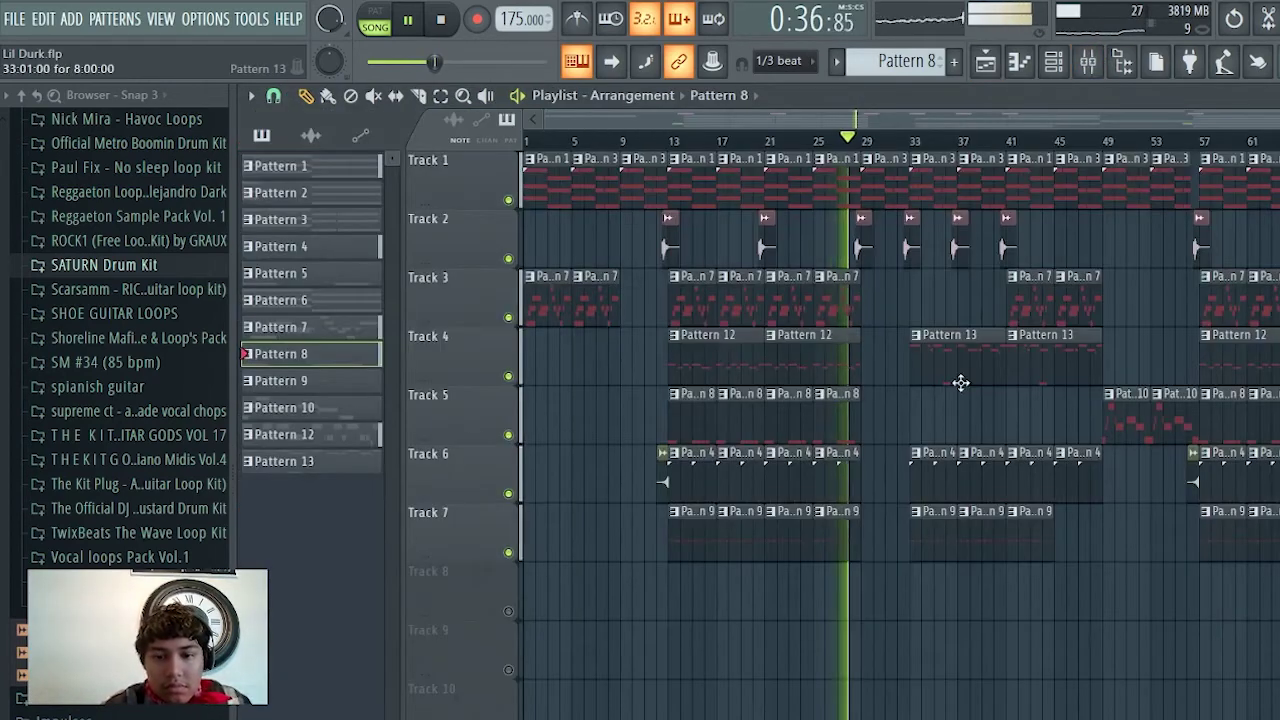
double_click(889, 196)
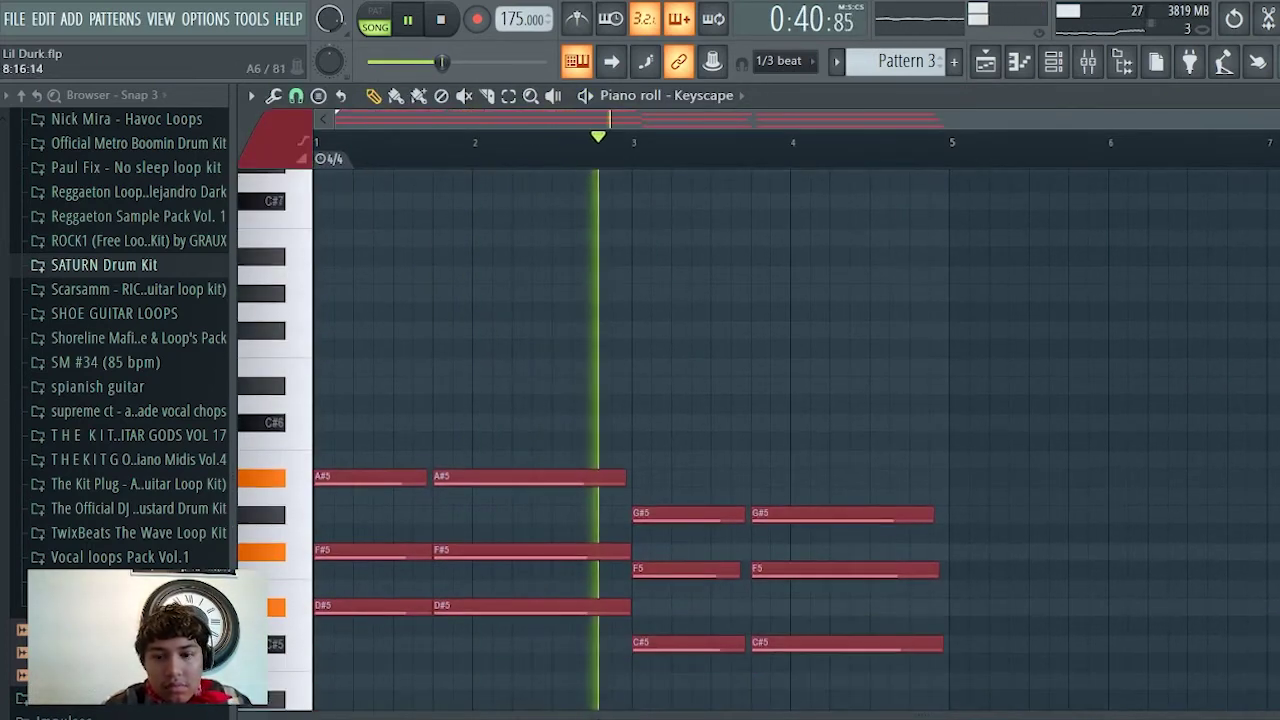
click(985, 62)
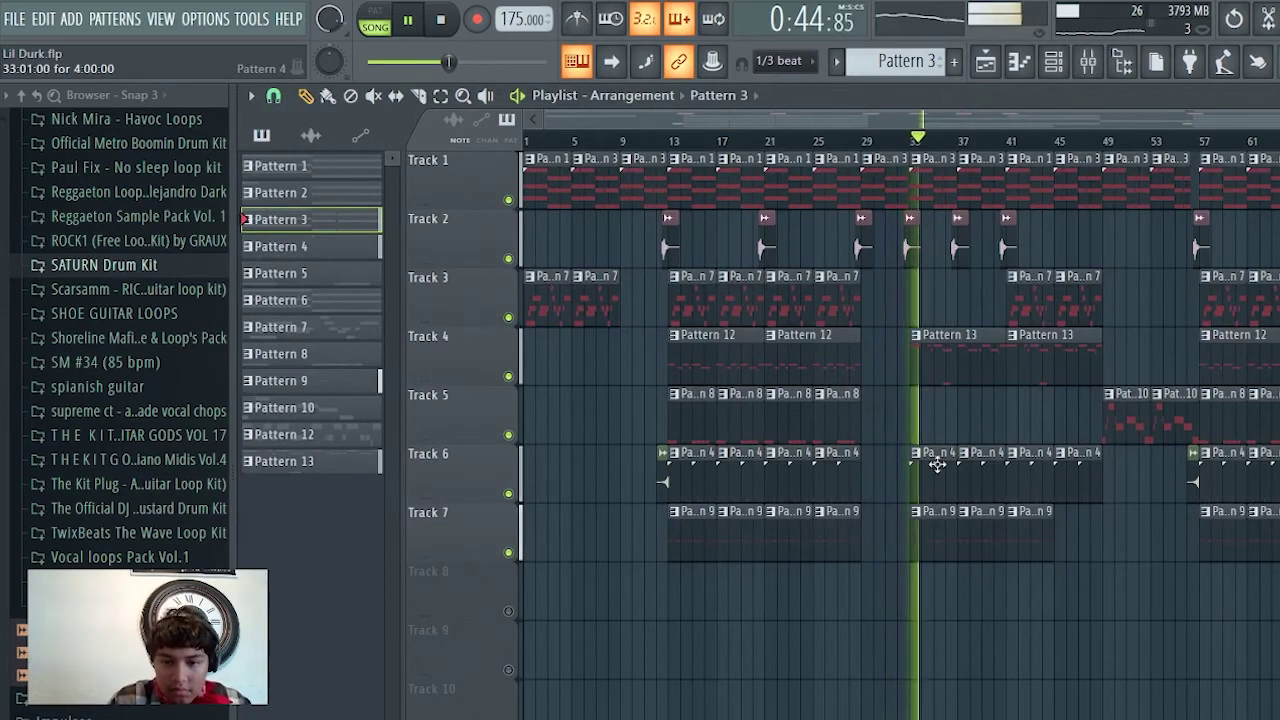
Step: Add a short hi-hat note in the lower row of Pattern 9's TJK Hi Hat 5 notes
double_click(926, 550)
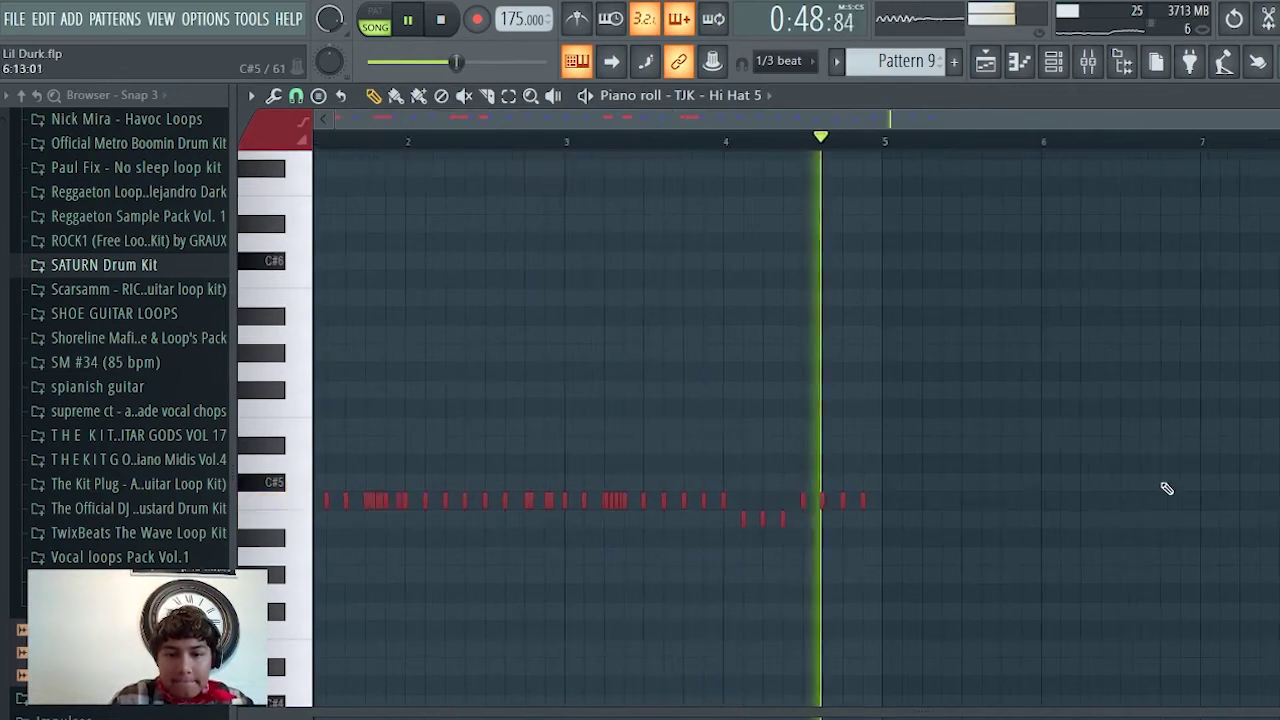
ctrl+scroll(855, 537, up, 2)
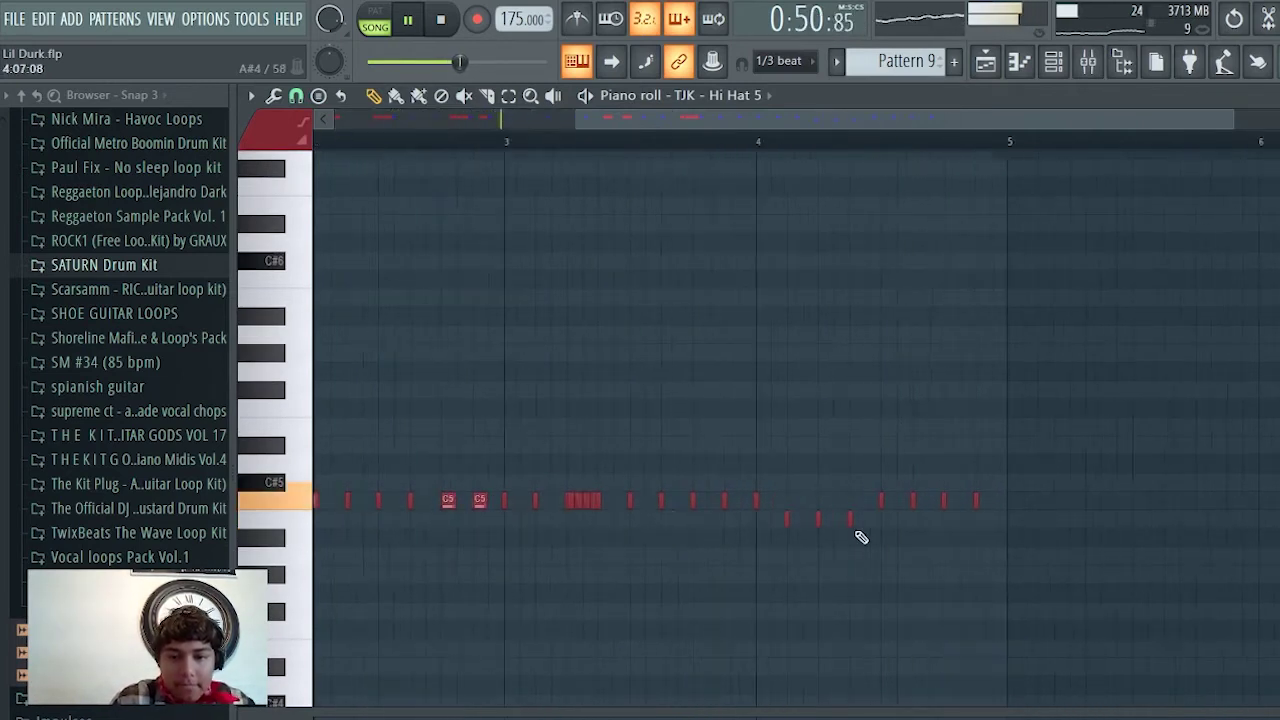
click(874, 518)
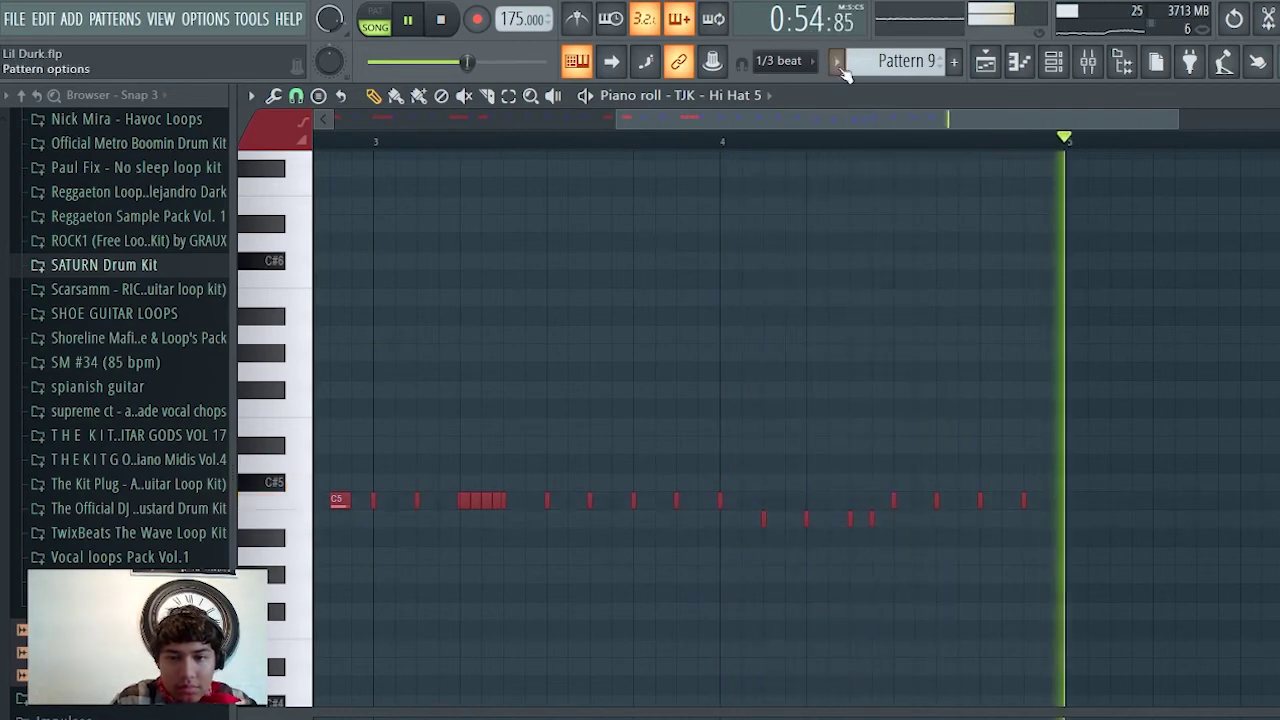
click(985, 63)
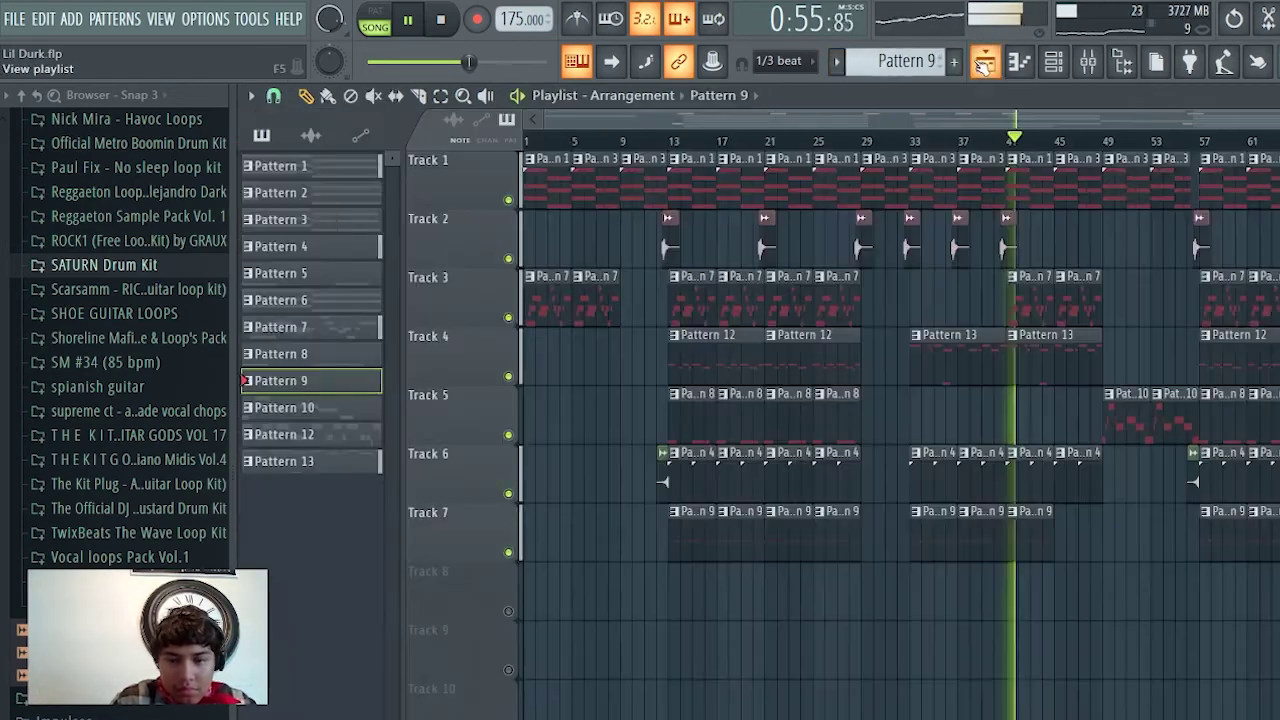
double_click(1040, 310)
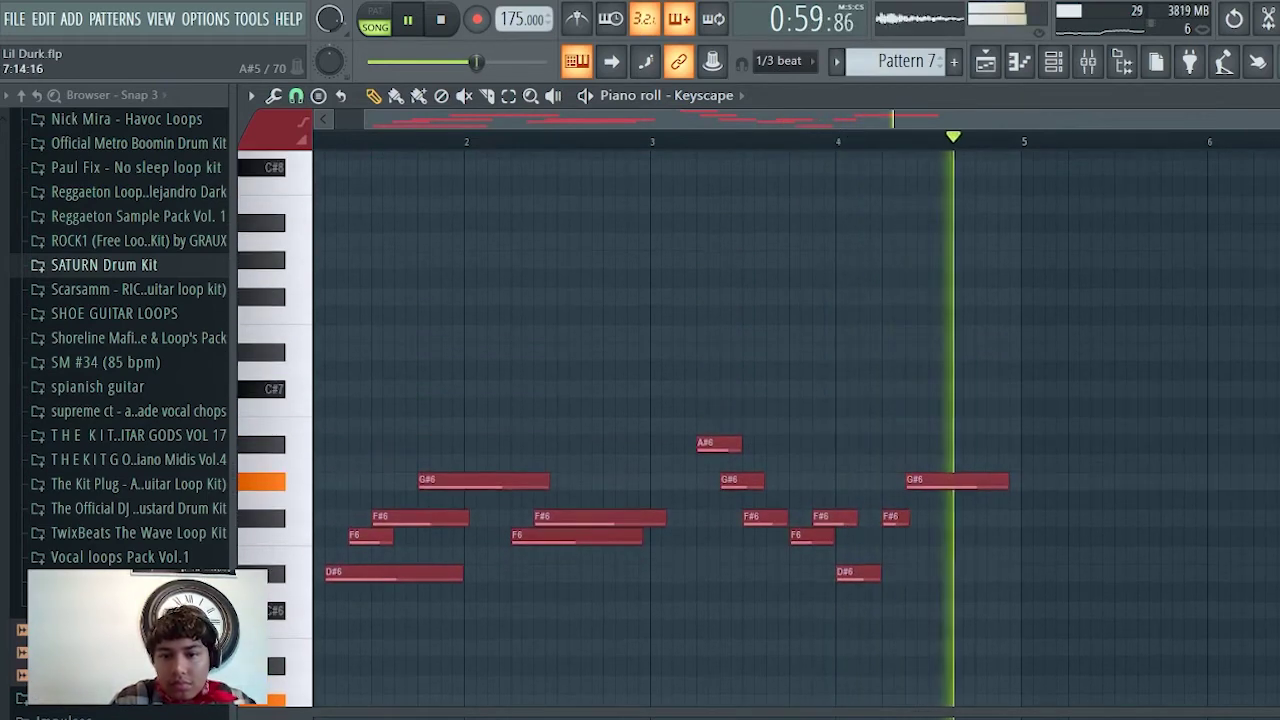
click(985, 63)
scroll(1152, 531, up, 3)
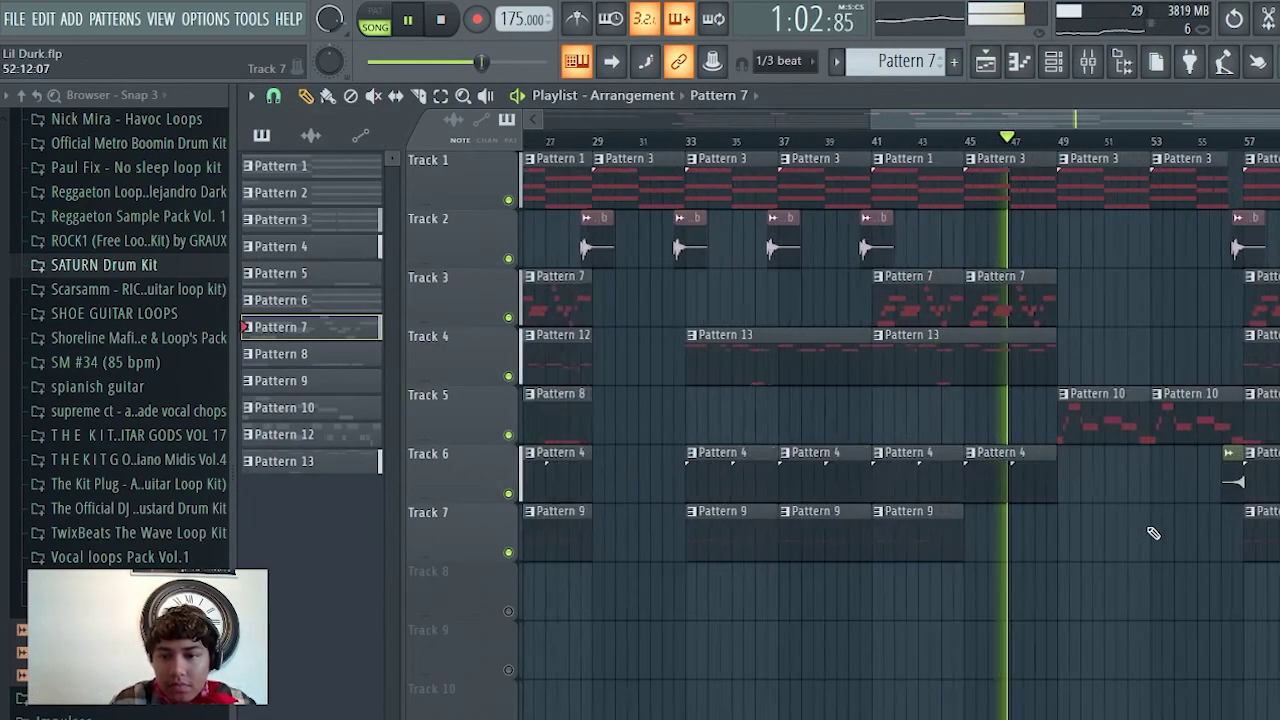
scroll(1140, 522, down, 1)
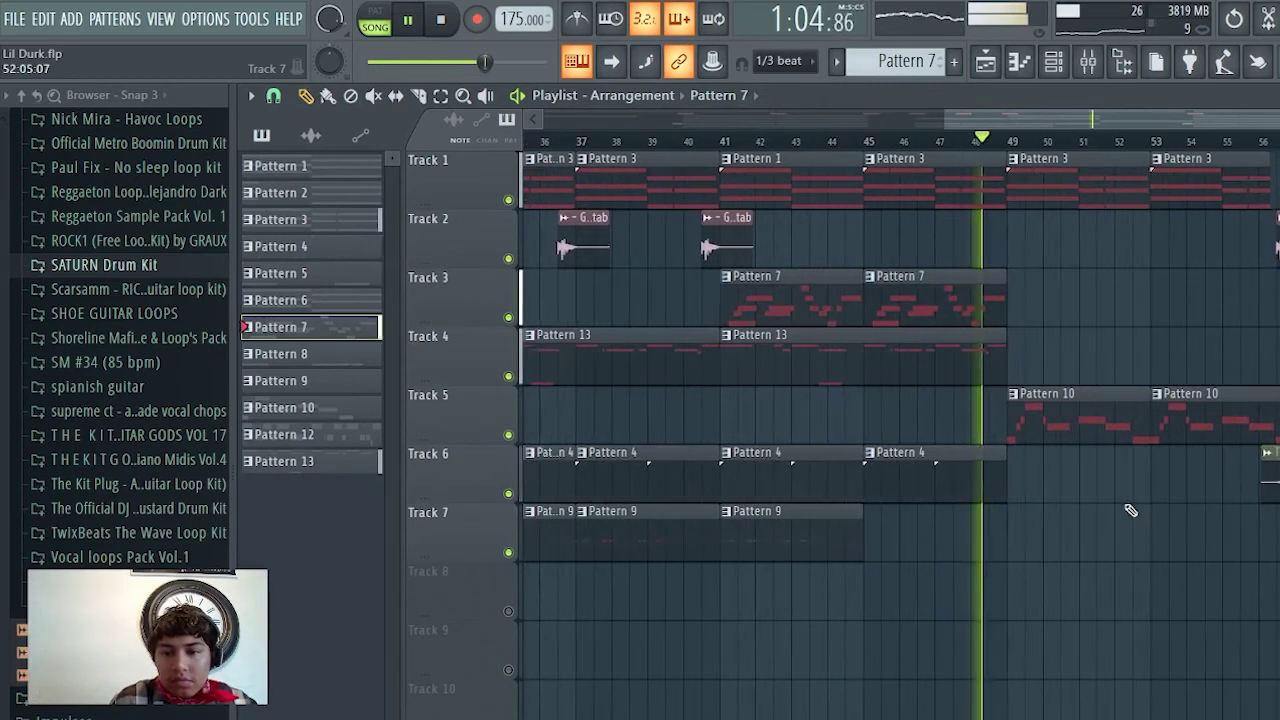
double_click(1049, 423)
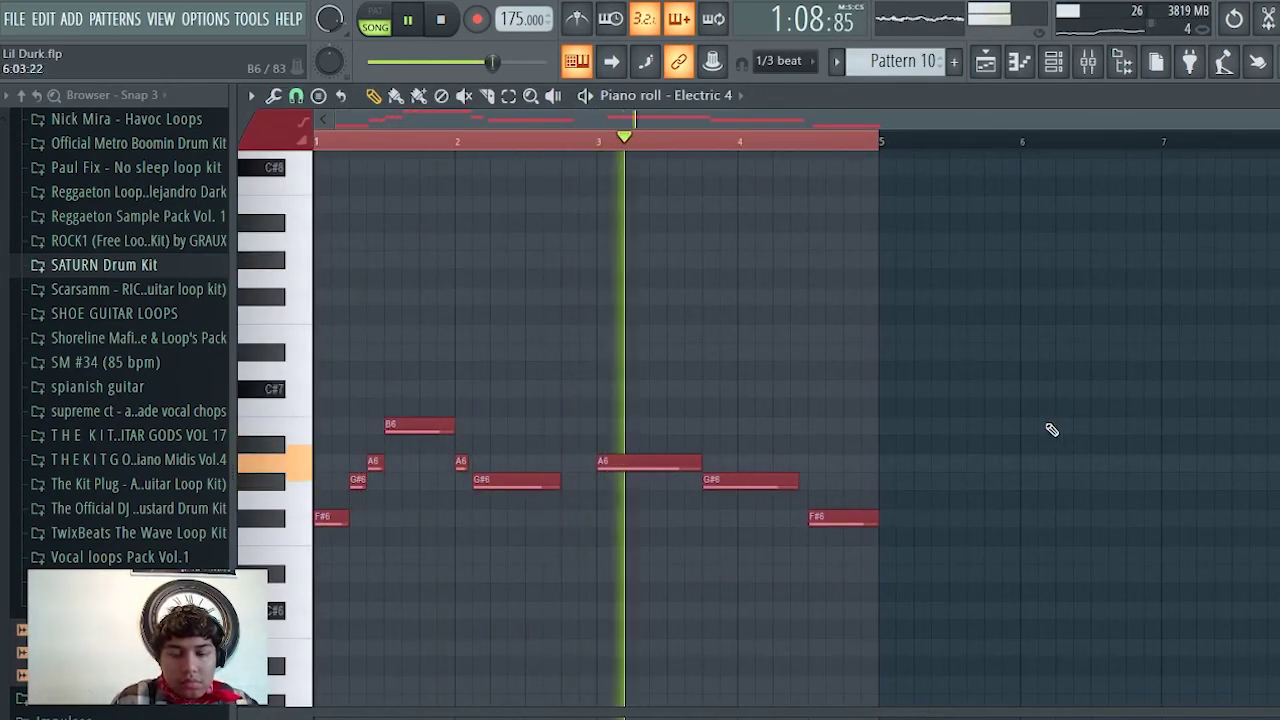
click(987, 66)
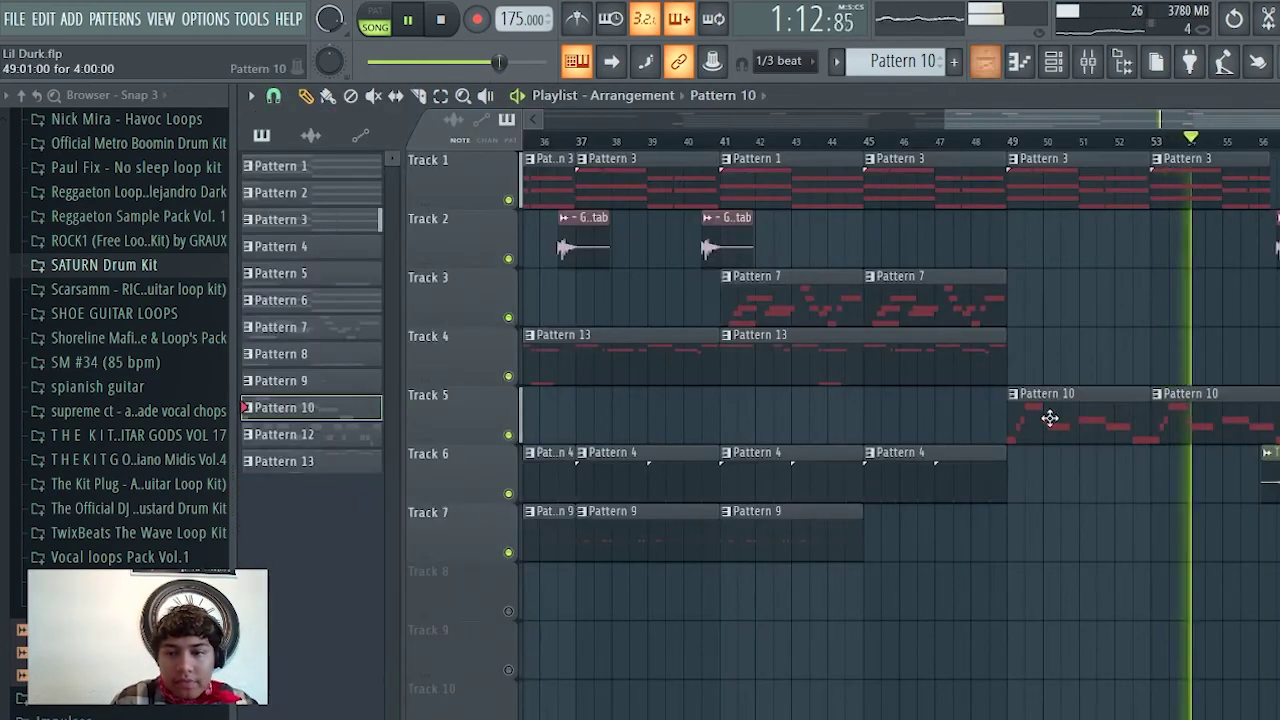